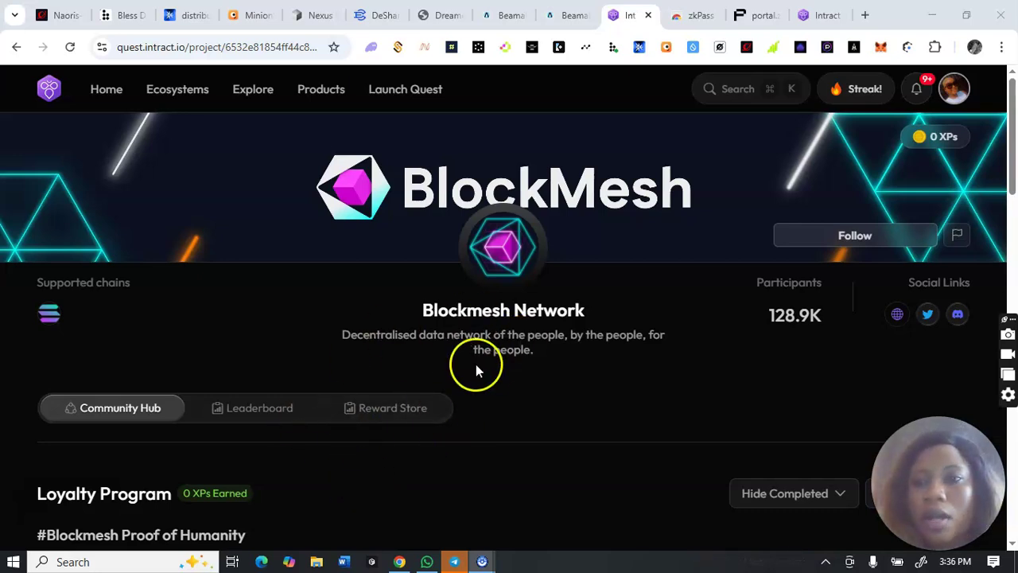
Review the Blockmesh Proof of Humanity tasks in the Loyalty Program list, including the Persona email connection task.
scroll(476, 365, down, 5)
scroll(476, 365, up, 3)
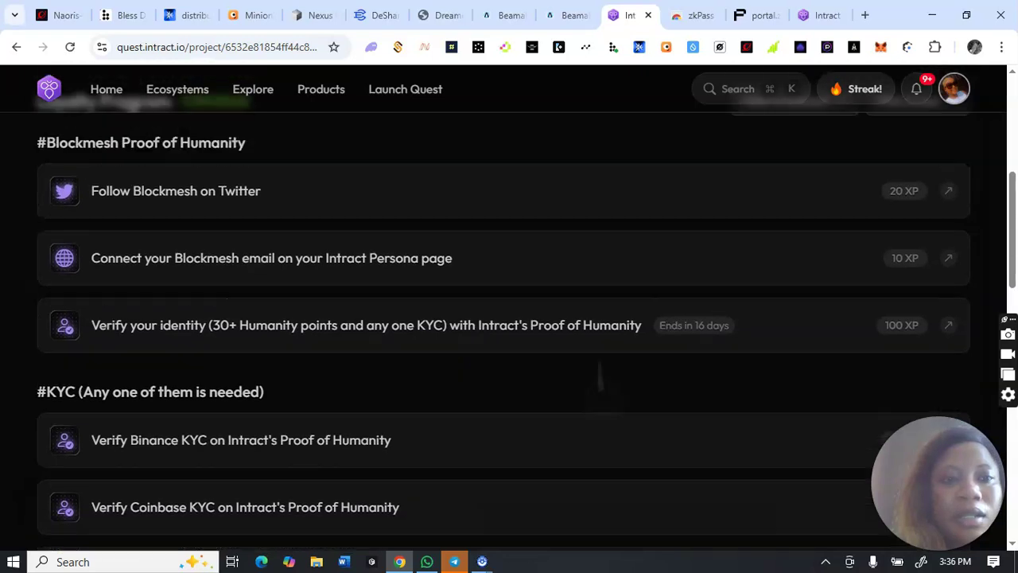
scroll(475, 364, down, 2)
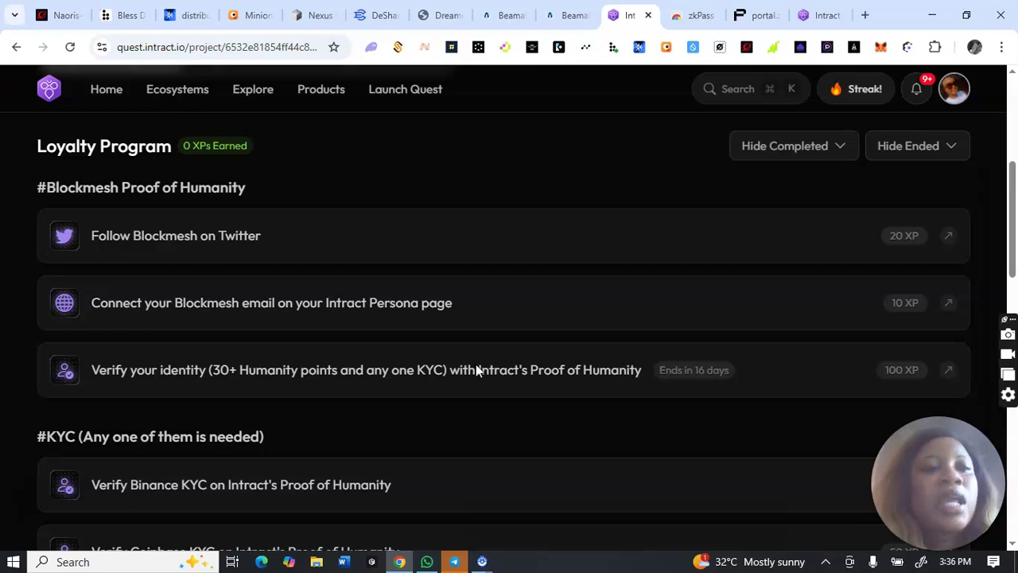
scroll(477, 369, up, 1)
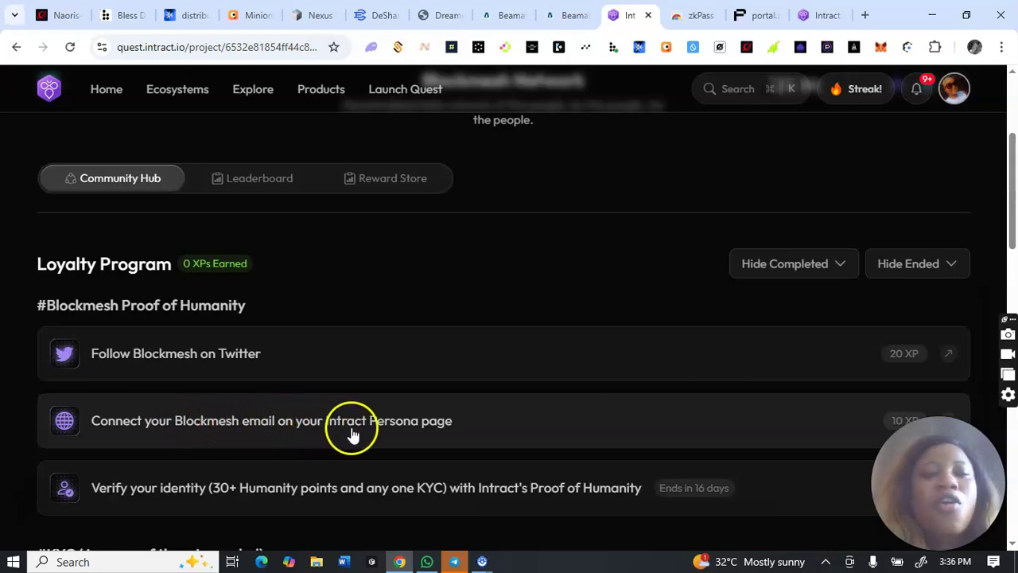
click(419, 430)
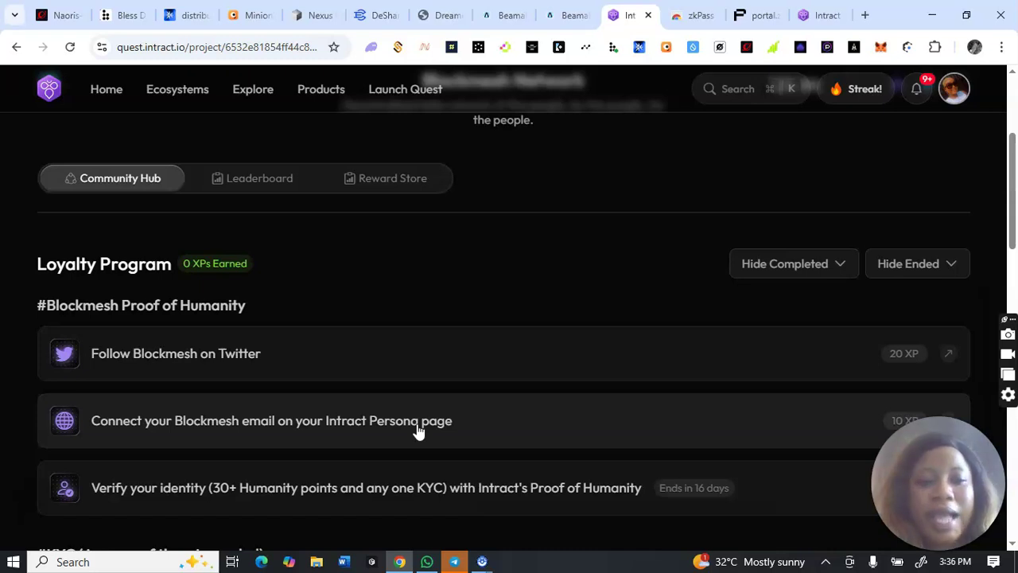
click(432, 419)
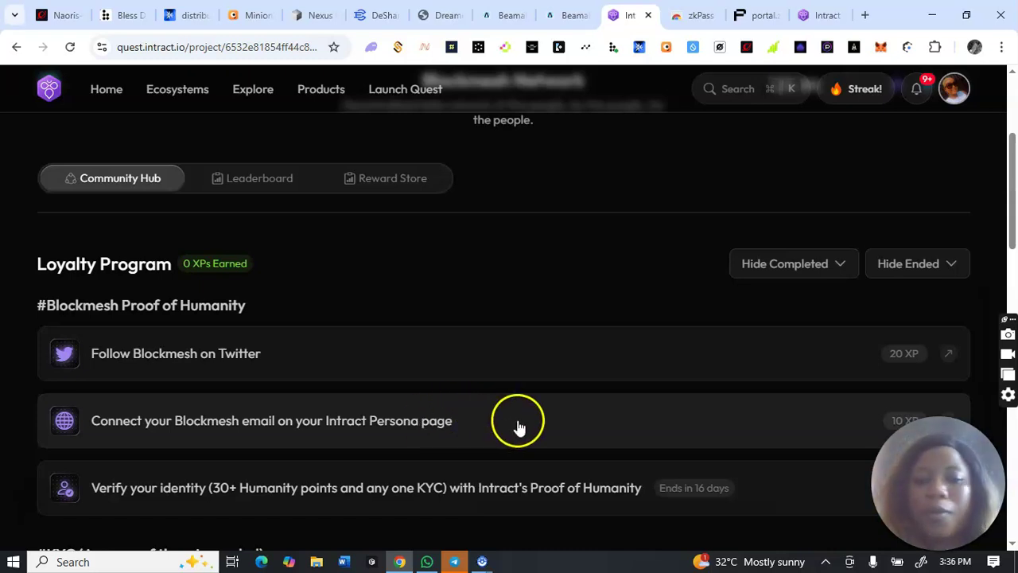
scroll(518, 428, down, 2)
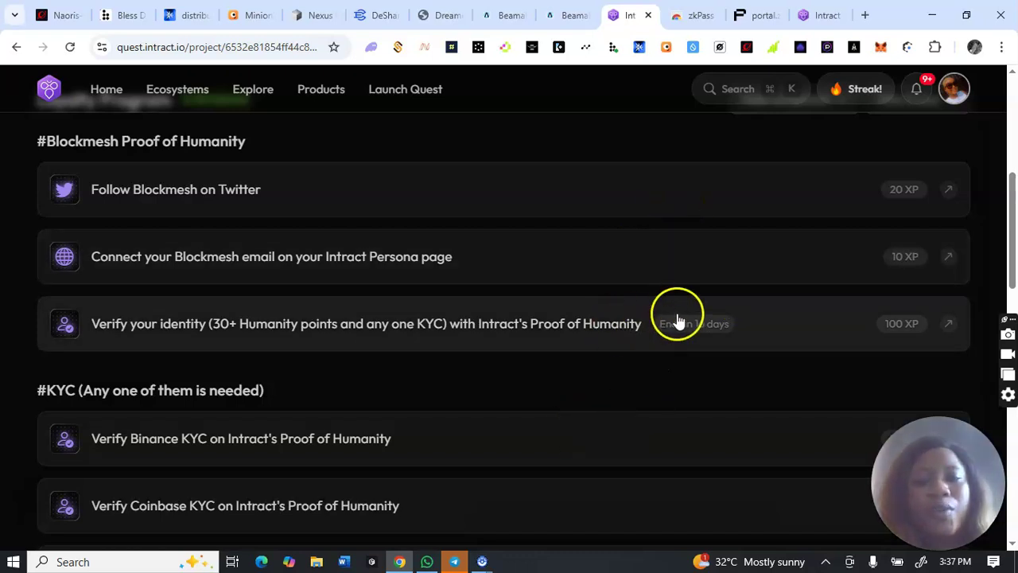
Examine the KYC task options and the required credentials of the Verify Bybit KYC task.
scroll(475, 332, down, 1)
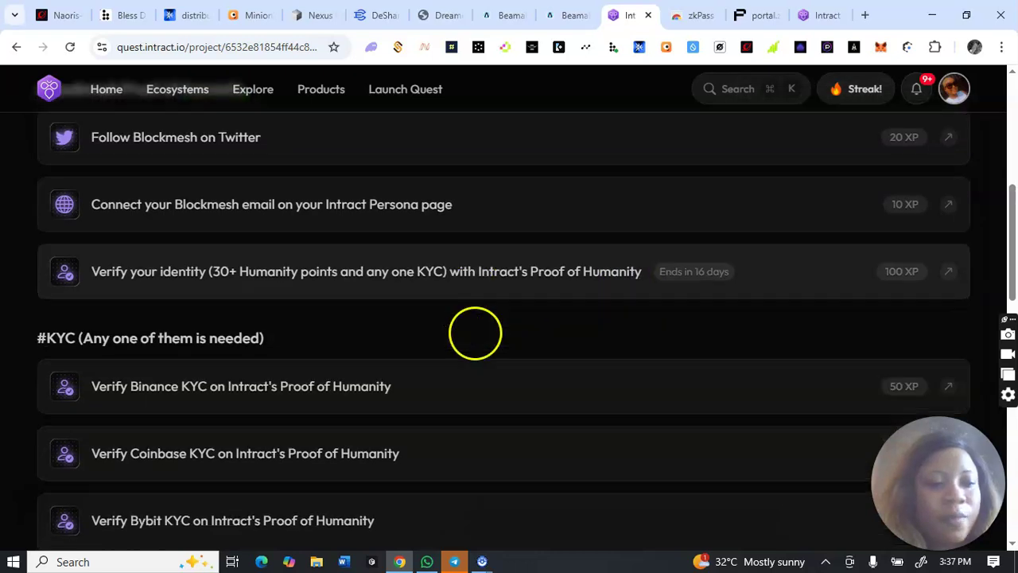
scroll(475, 332, down, 1)
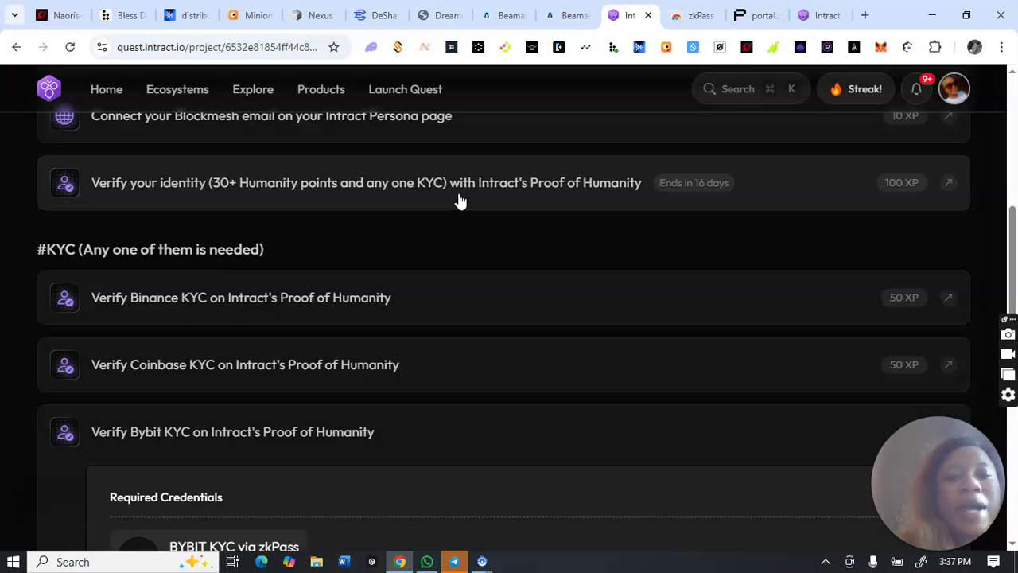
scroll(460, 201, down, 1)
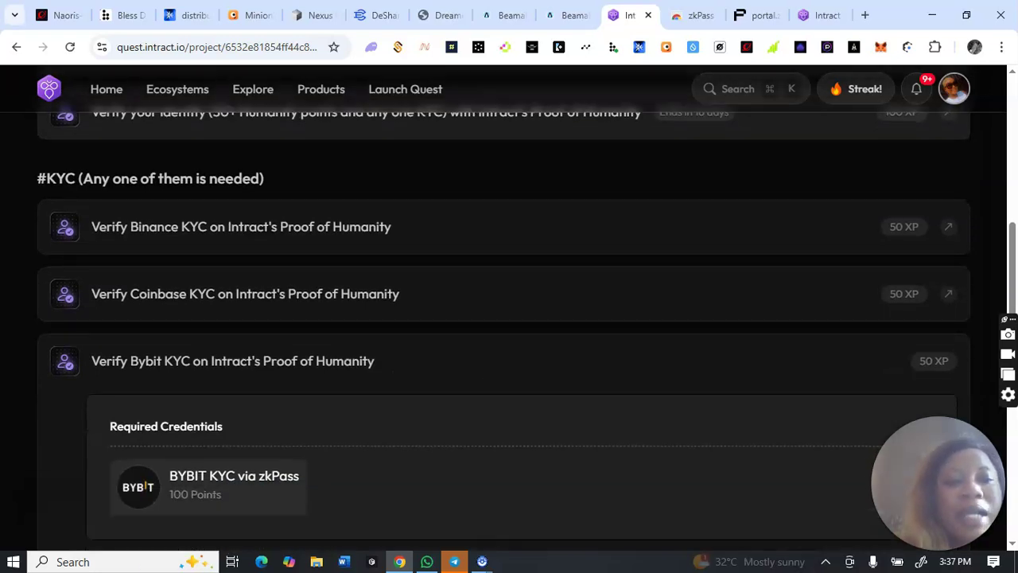
scroll(504, 318, down, 1)
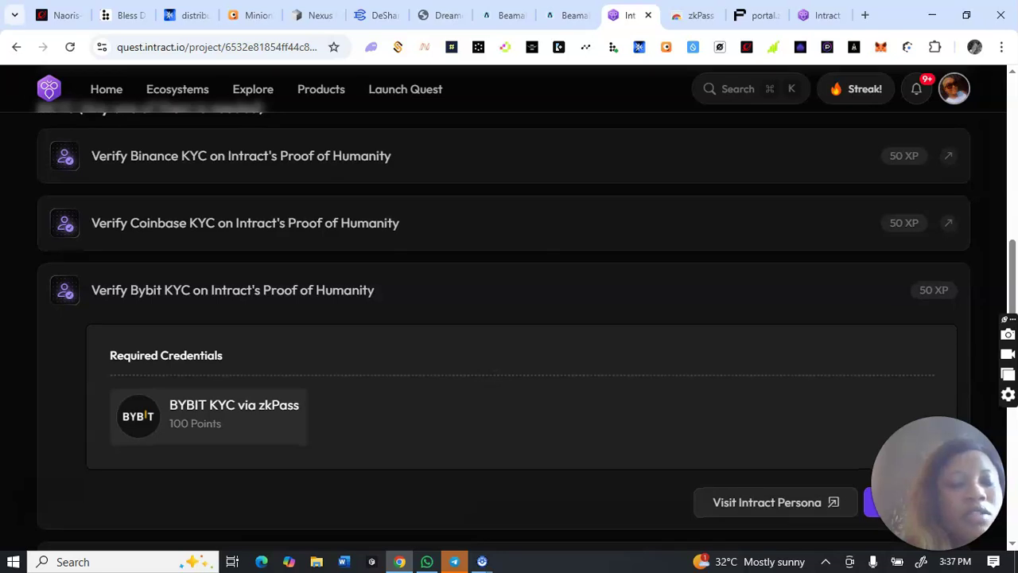
scroll(503, 319, up, 1)
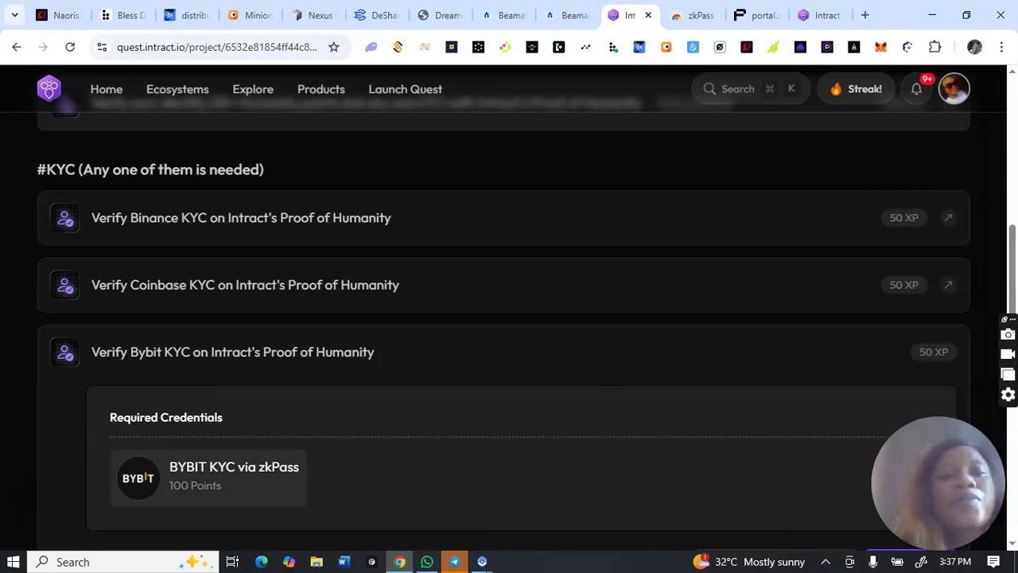
scroll(509, 318, down, 2)
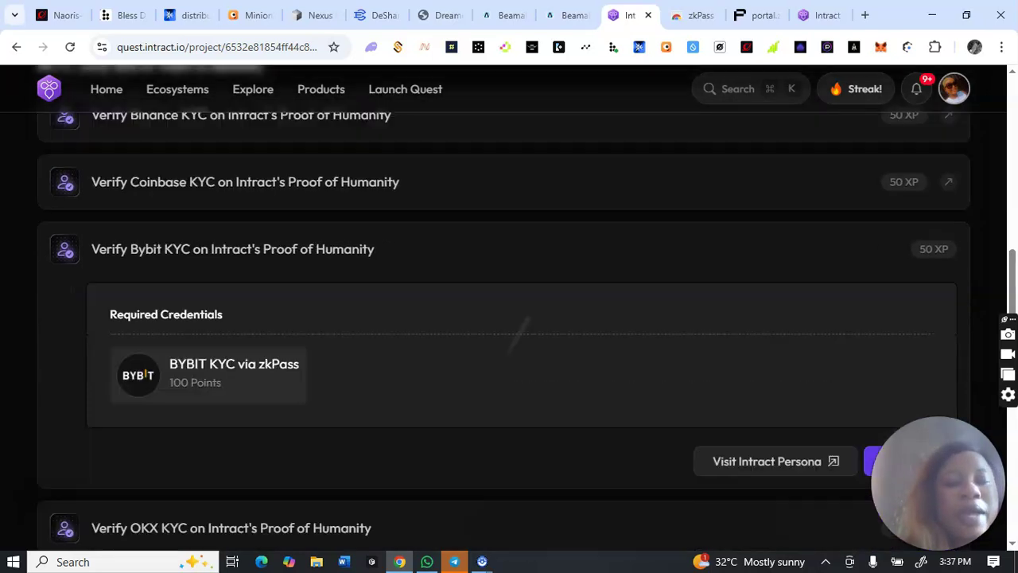
scroll(460, 200, down, 2)
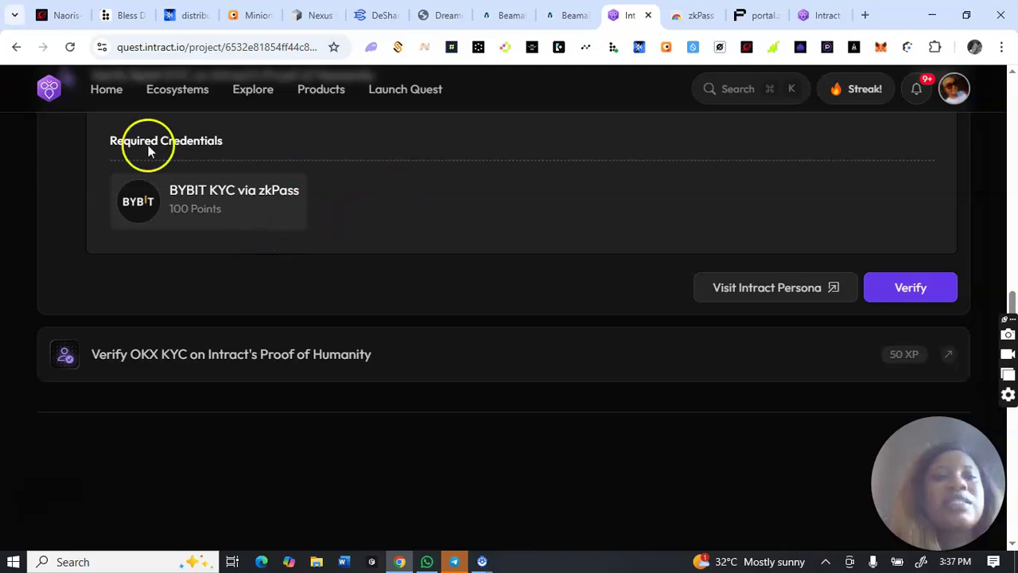
click(250, 221)
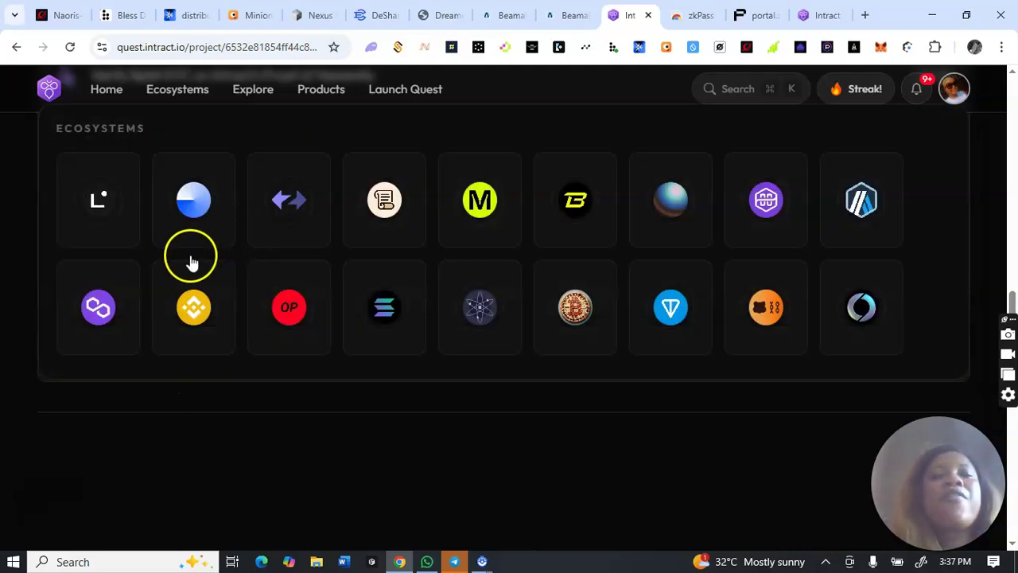
click(677, 82)
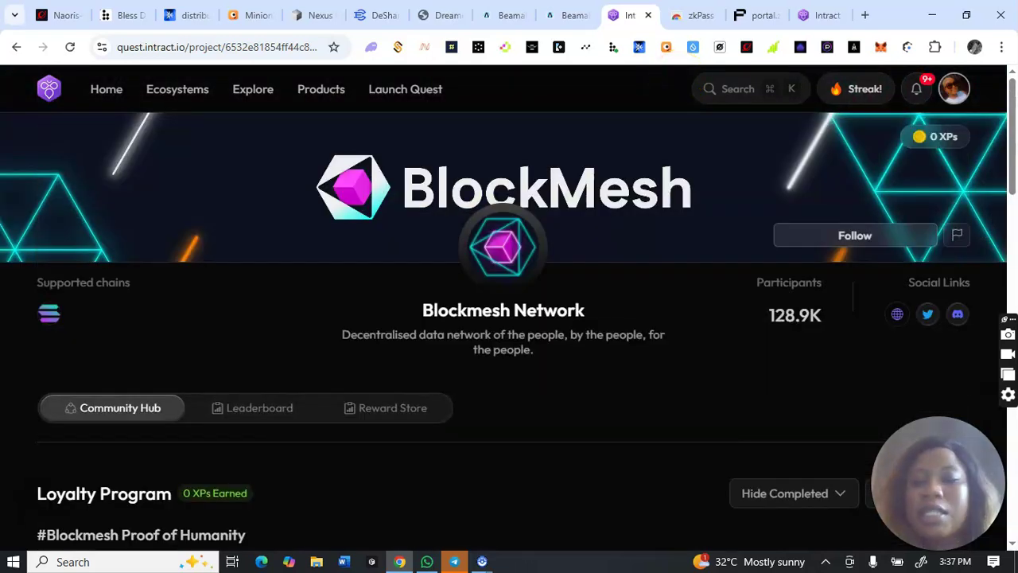
Start the Follow Blockmesh on Twitter task and verify it on the Intract quest page.
scroll(552, 288, down, 5)
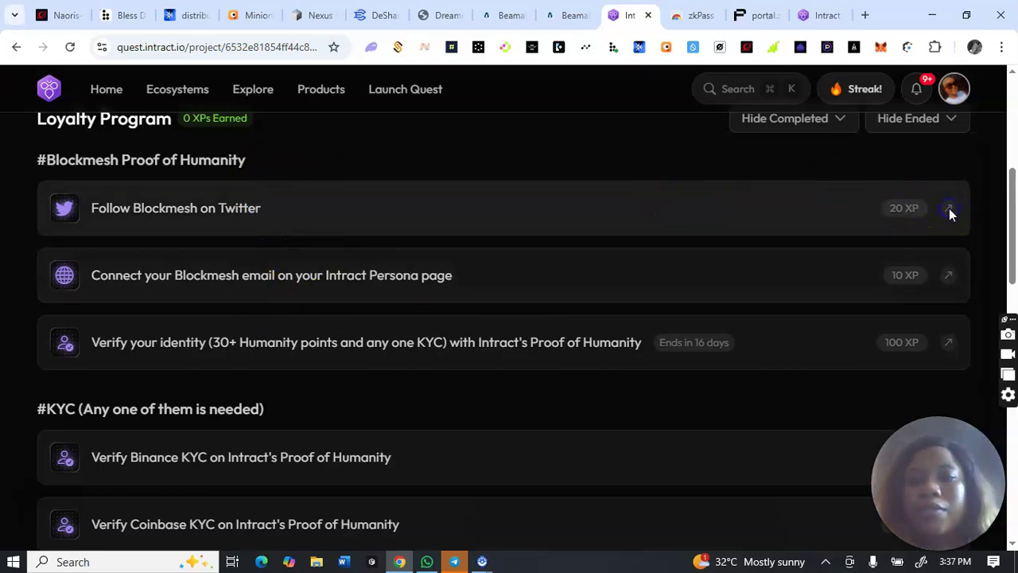
click(911, 214)
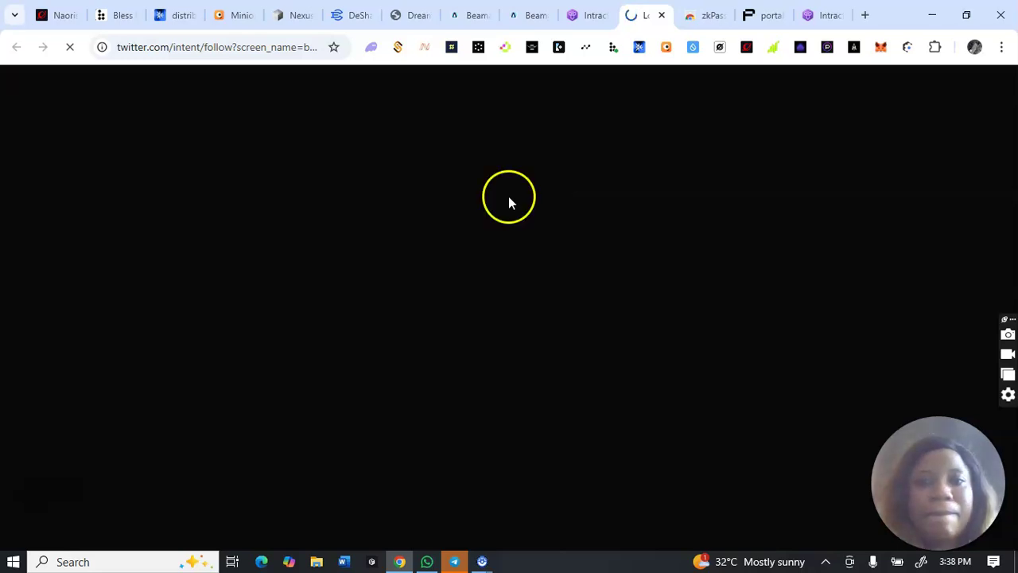
mouse_move(584, 18)
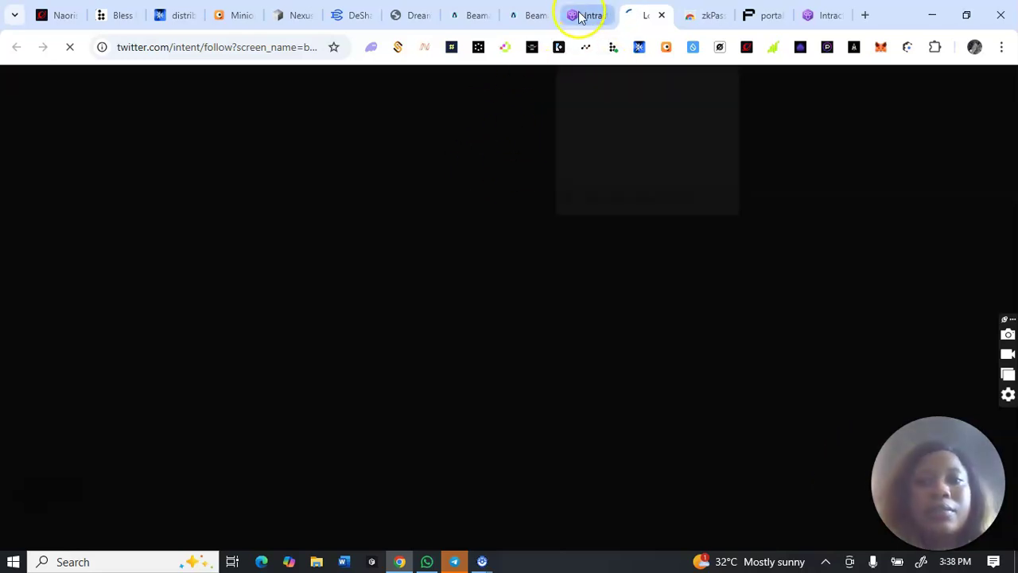
click(588, 17)
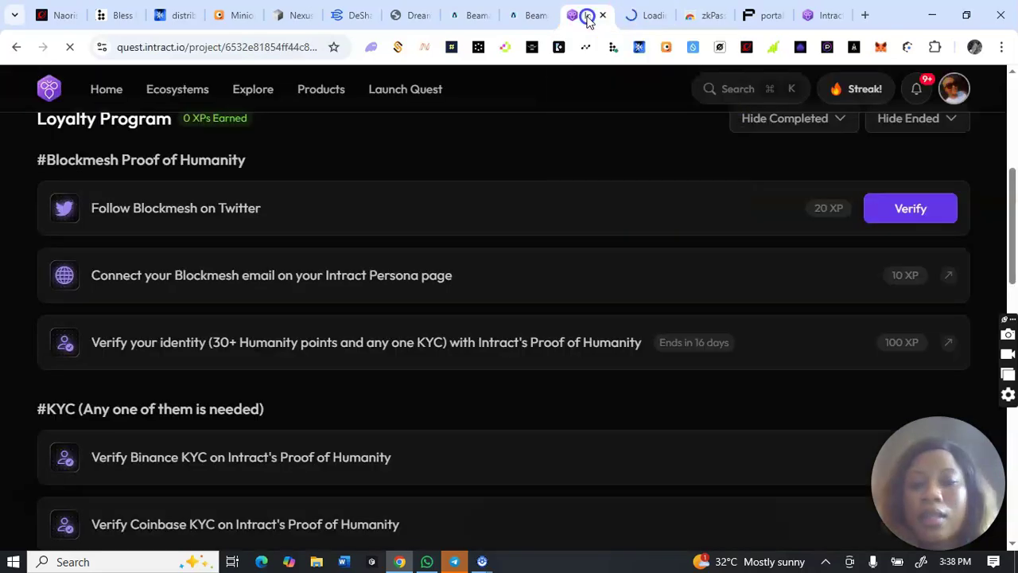
click(915, 207)
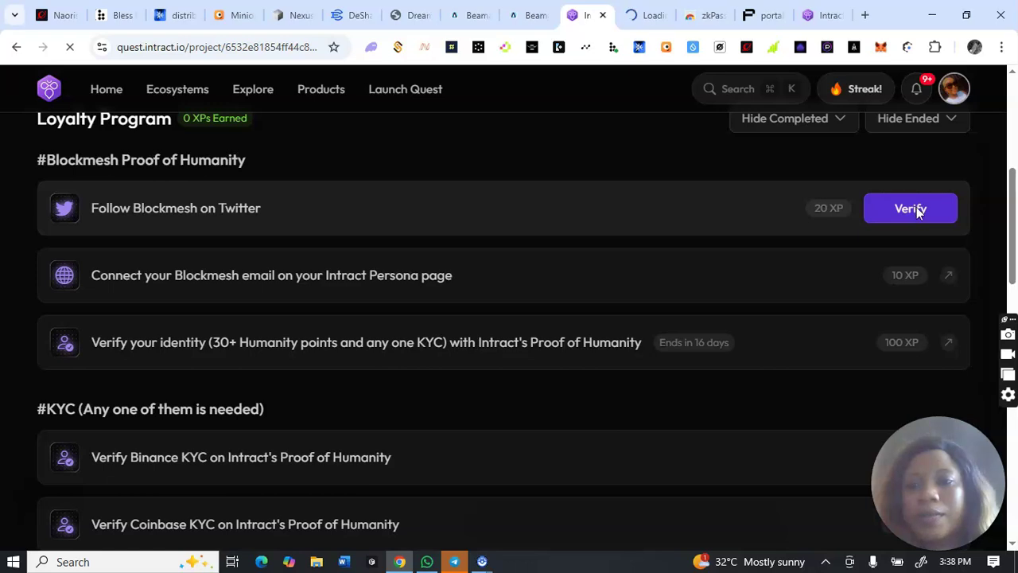
click(917, 209)
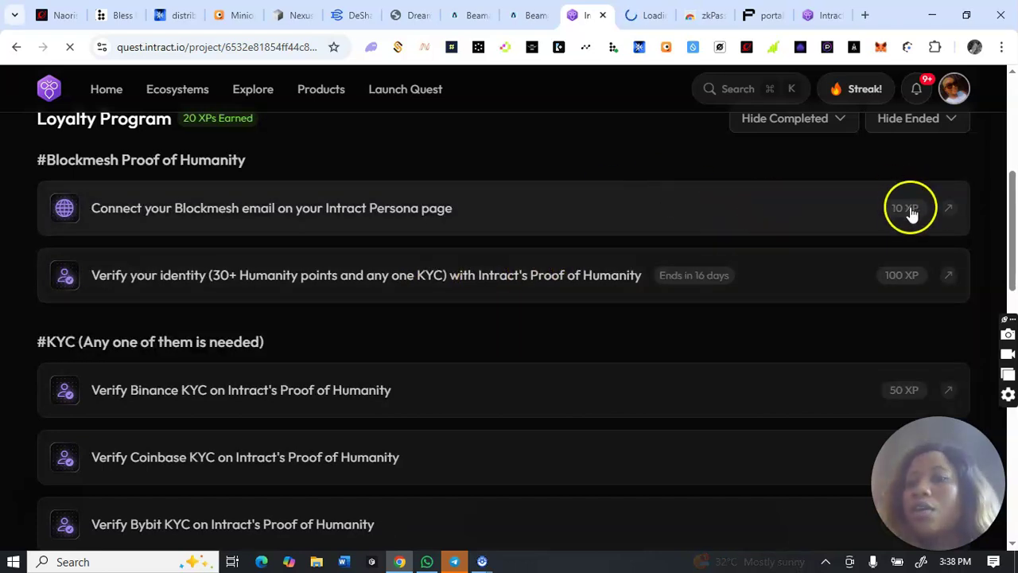
Expand the Connect your Blockmesh email task and follow its external link to the Intract Persona Proof of Humanity page.
click(948, 217)
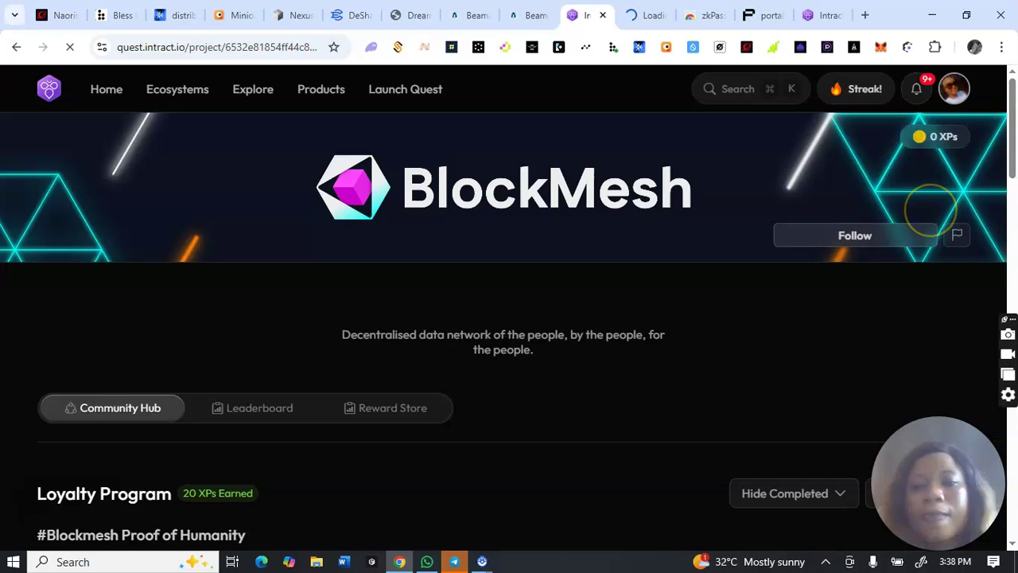
scroll(930, 210, down, 5)
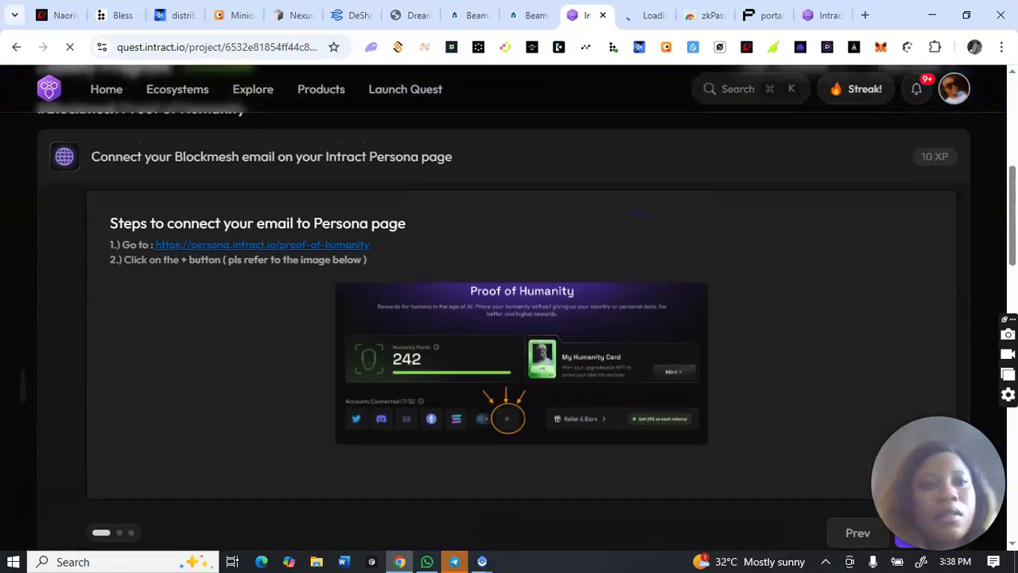
scroll(891, 477, up, 1)
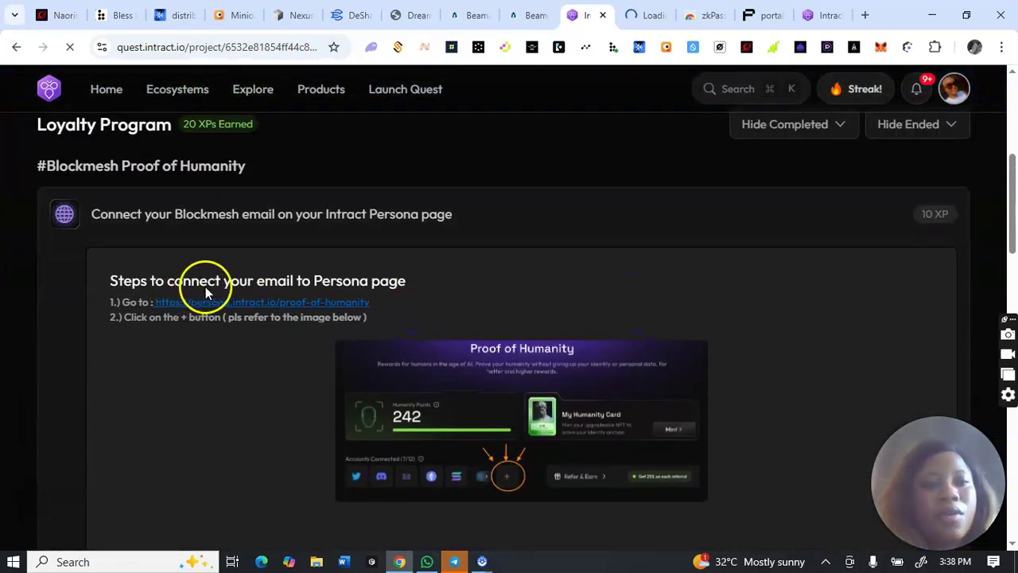
click(223, 306)
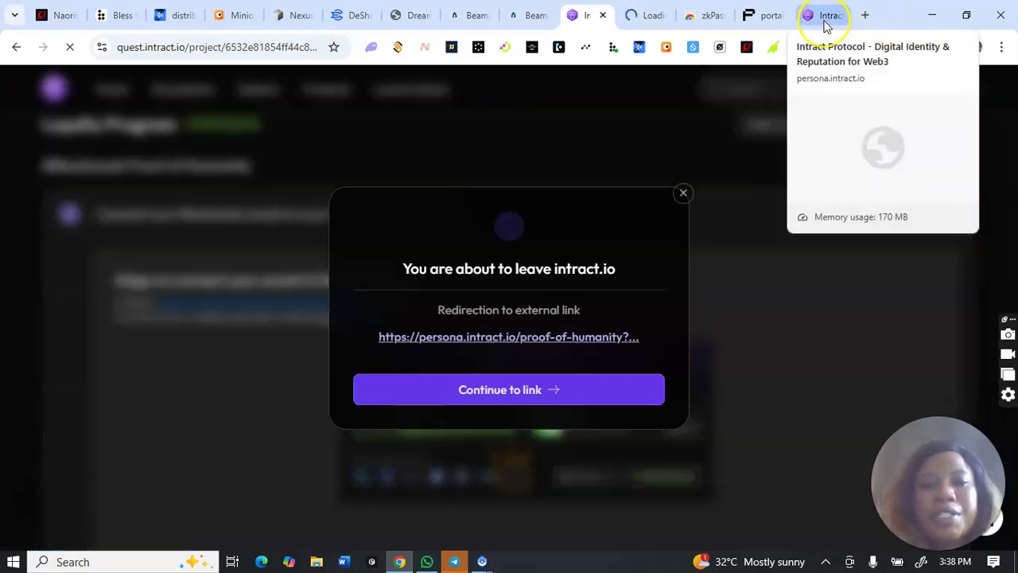
click(563, 398)
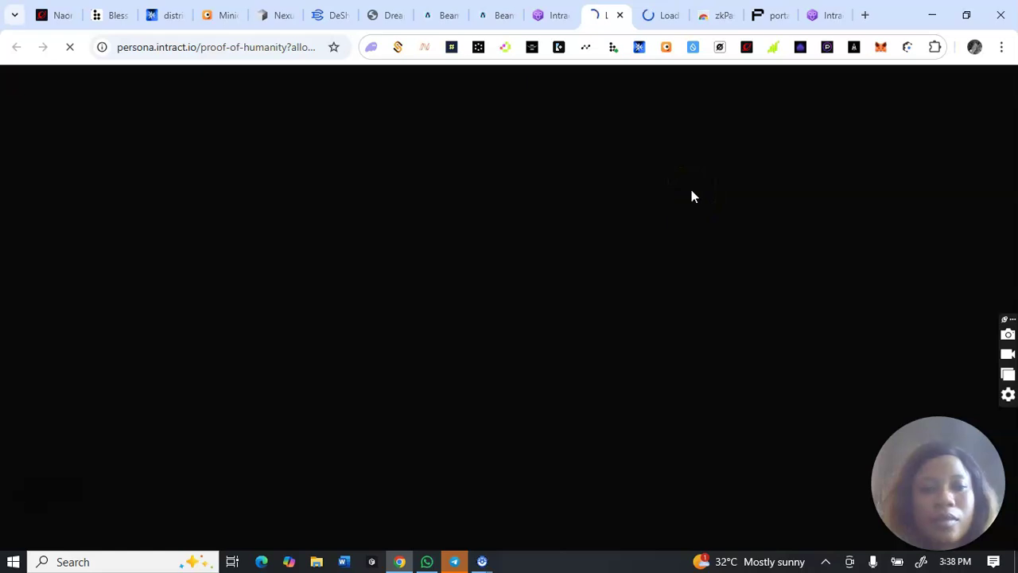
click(819, 19)
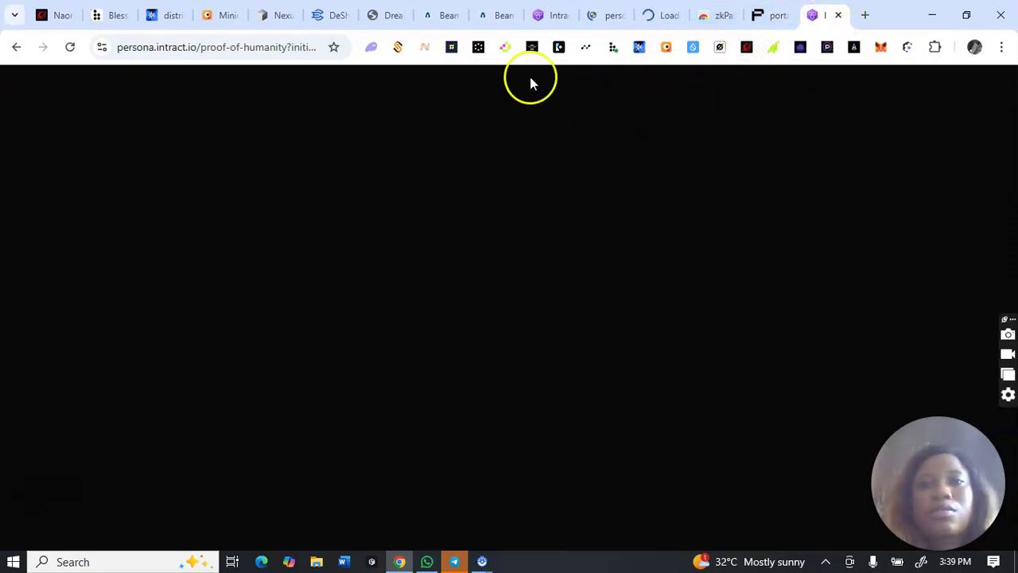
click(613, 17)
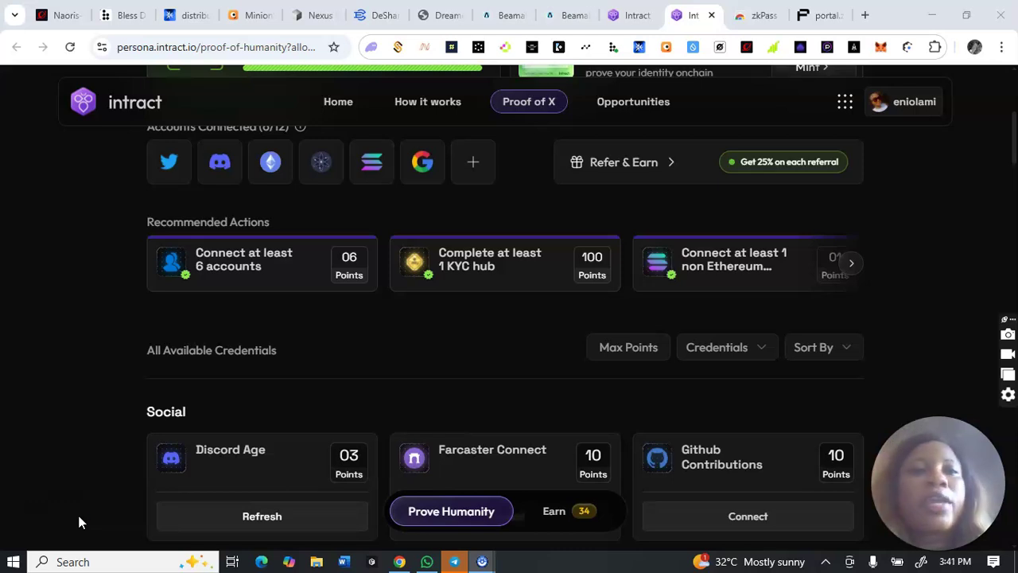
Inspect the details of the connected Google account on the Proof of Humanity page.
scroll(79, 522, up, 2)
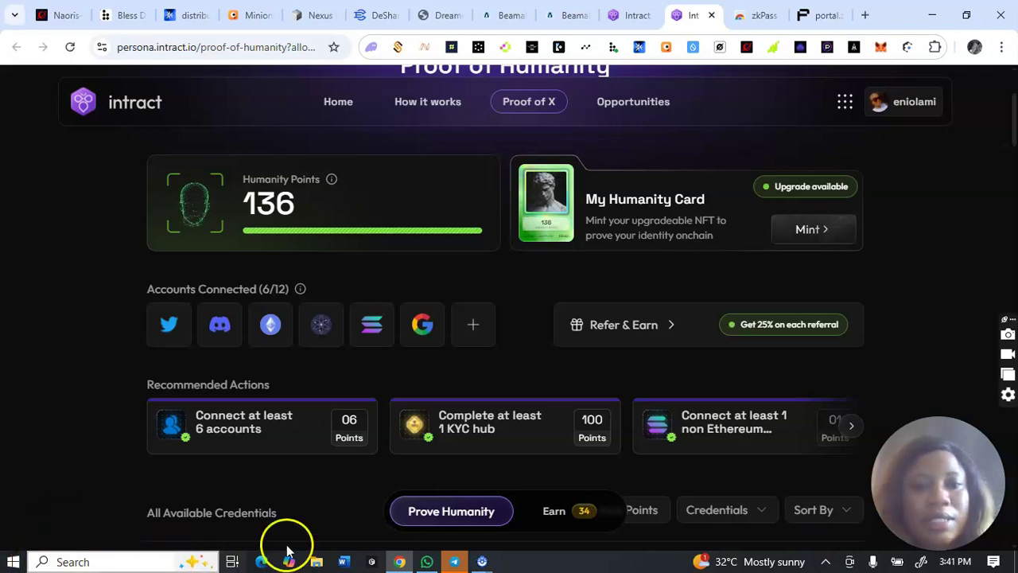
click(418, 327)
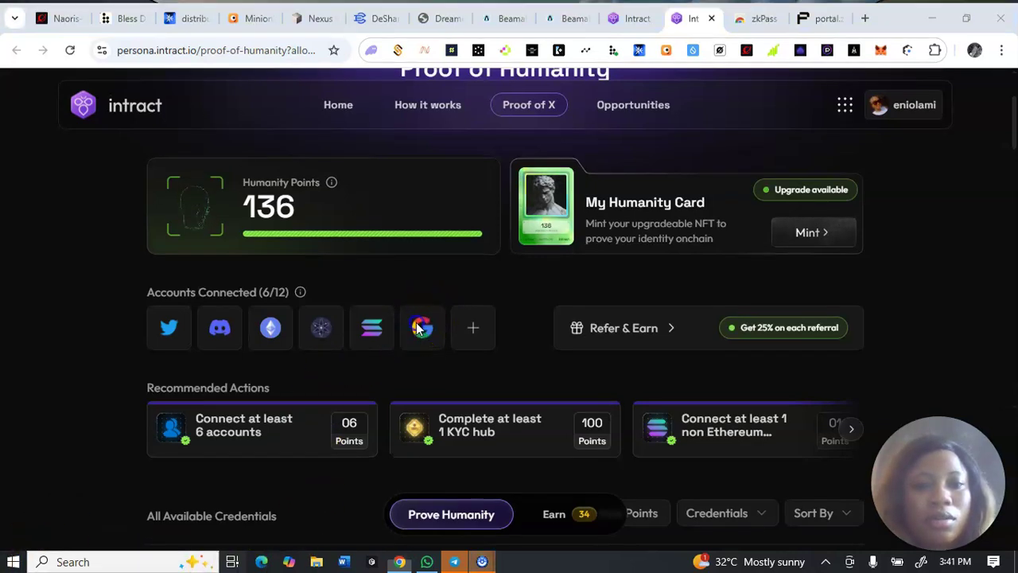
key(super+Tab)
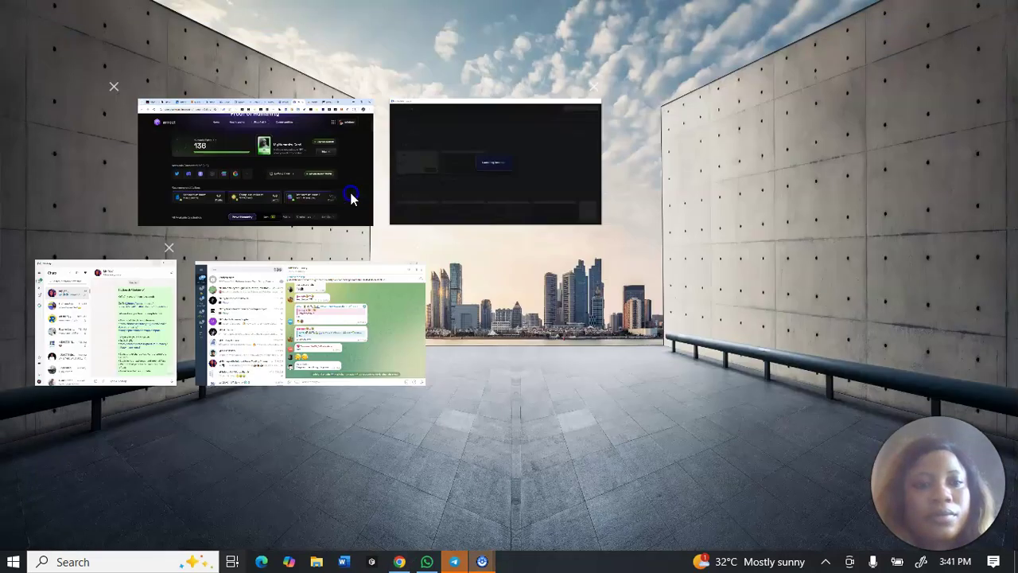
click(353, 198)
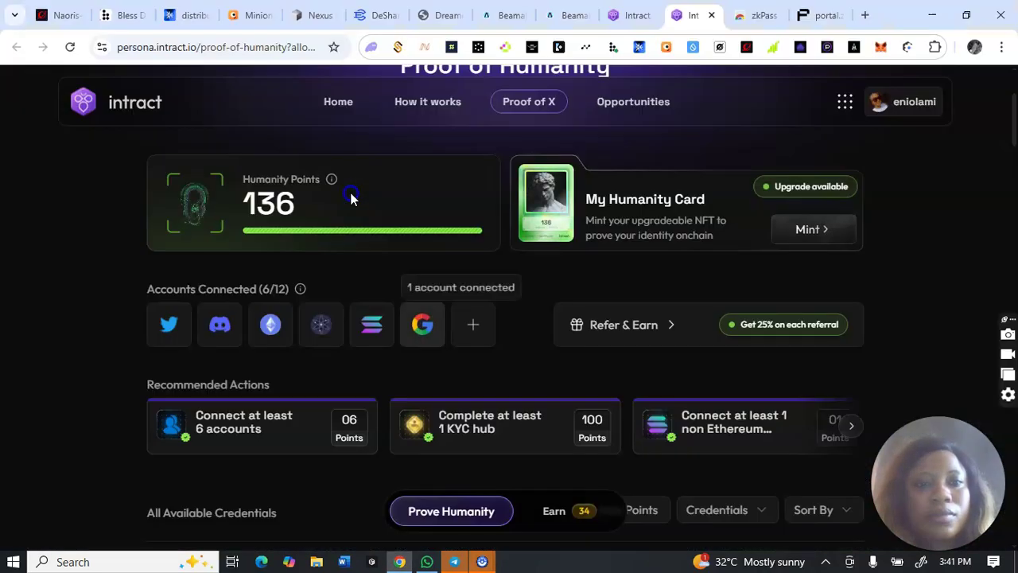
click(428, 333)
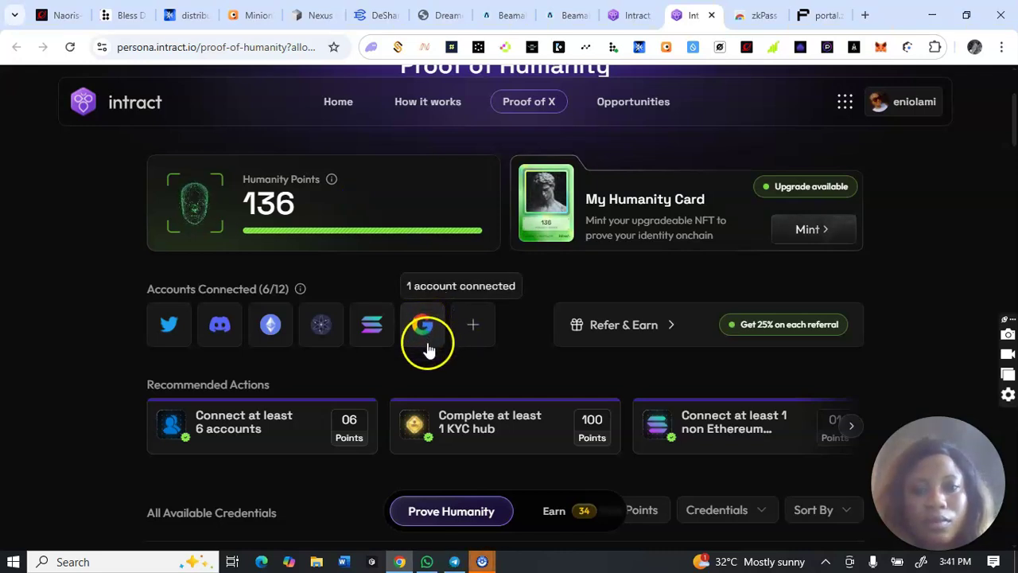
click(471, 333)
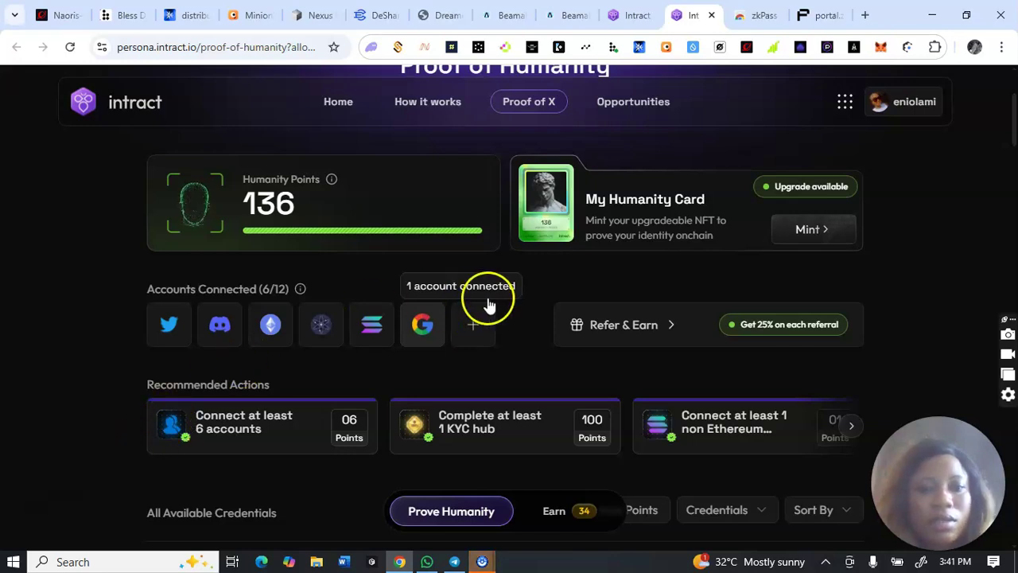
click(154, 443)
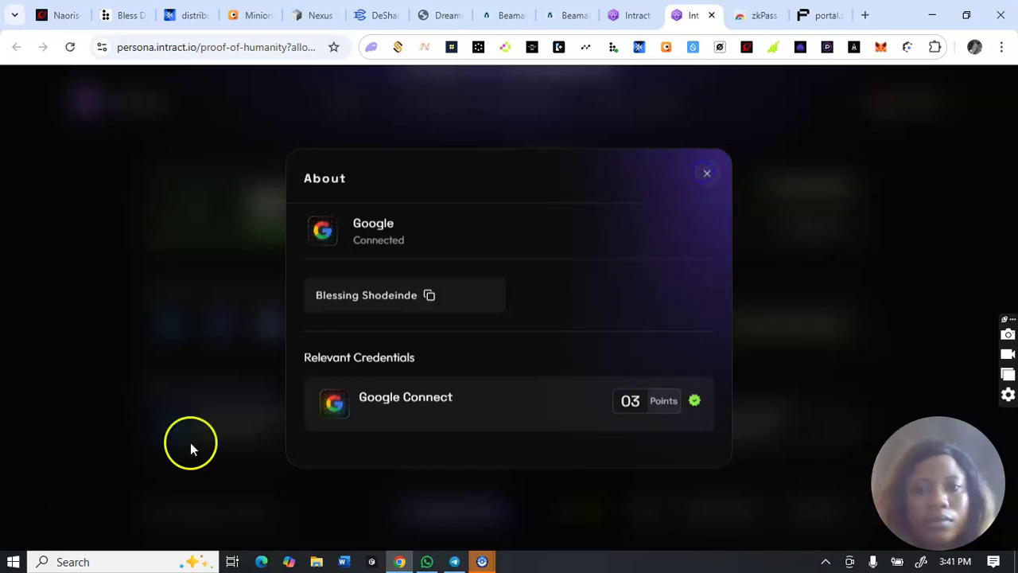
Close the Google account details and review the quest page's instructions for connecting the Blockmesh email to Persona.
click(88, 502)
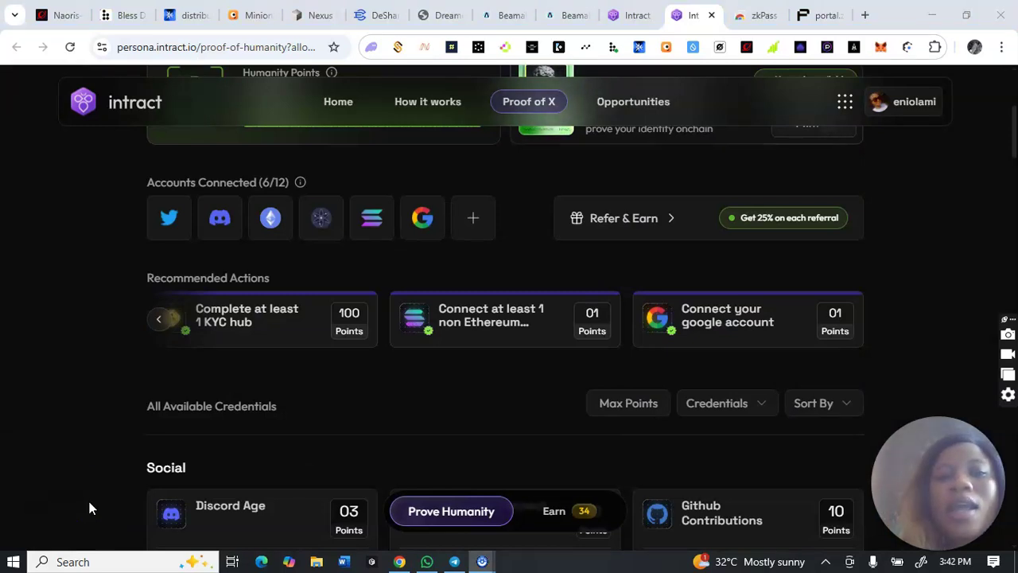
click(89, 506)
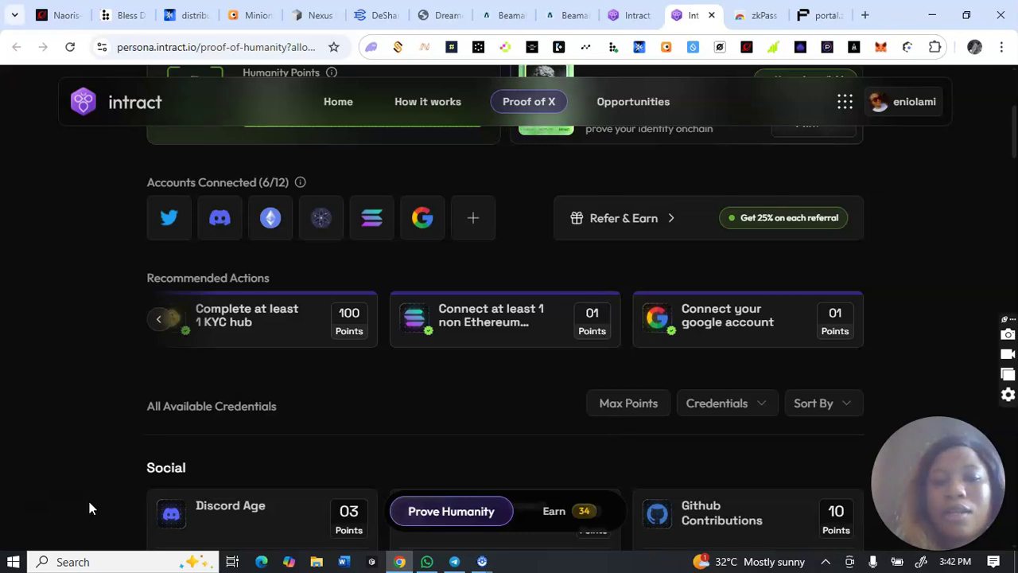
scroll(87, 508, up, 1)
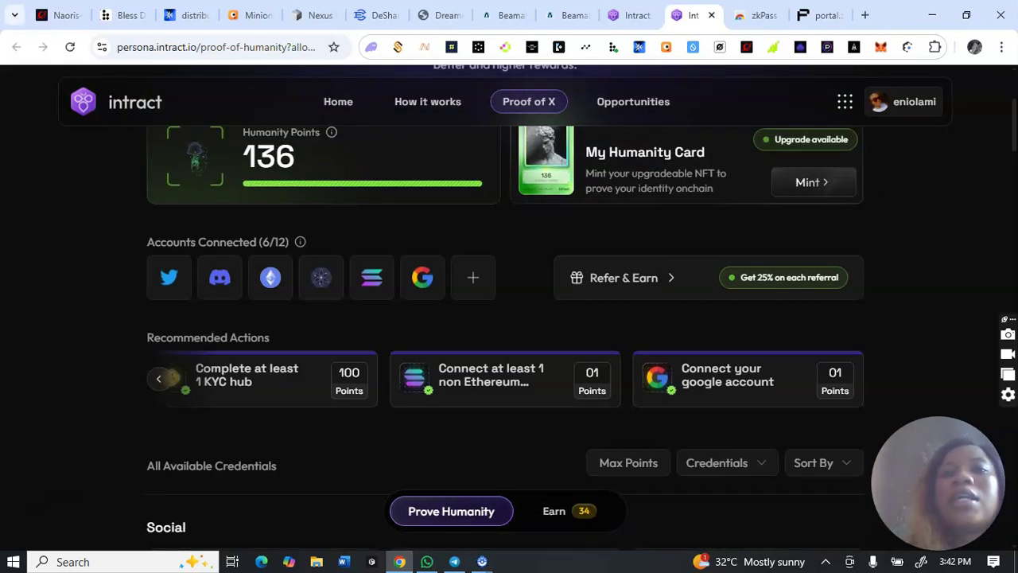
key(ctrl+shift+Tab)
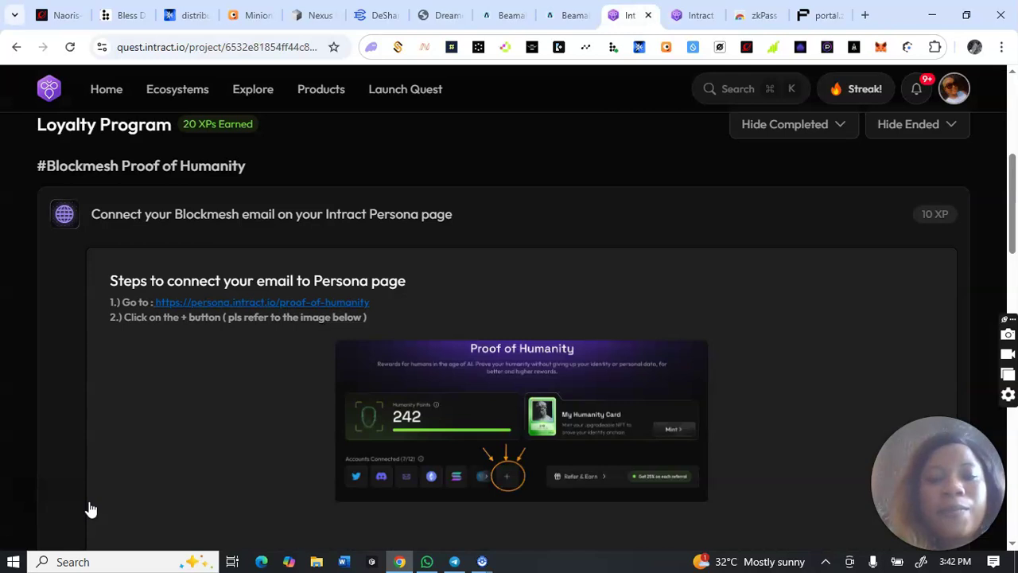
scroll(91, 509, down, 4)
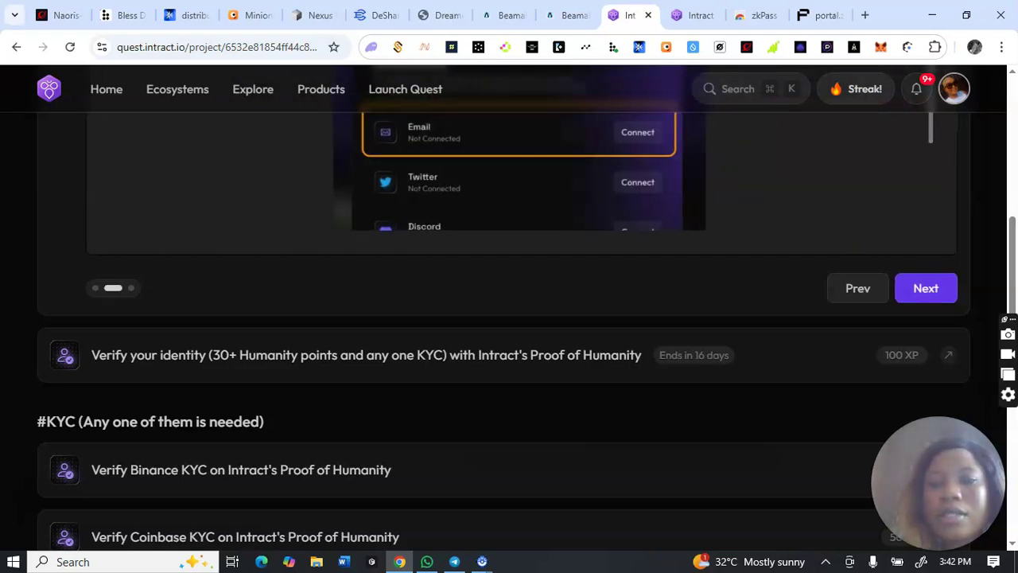
scroll(510, 318, up, 1)
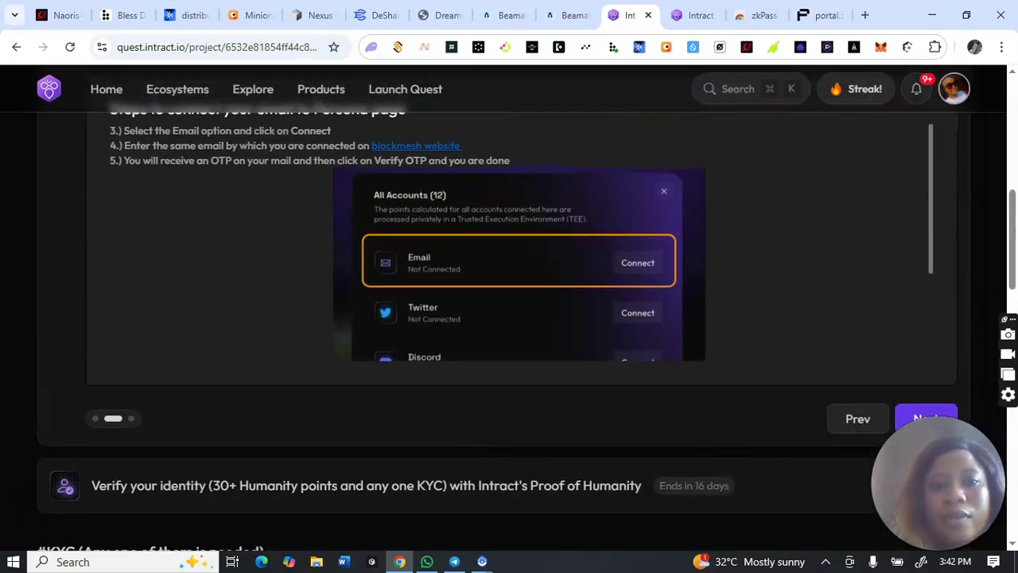
scroll(509, 318, down, 2)
scroll(510, 319, up, 1)
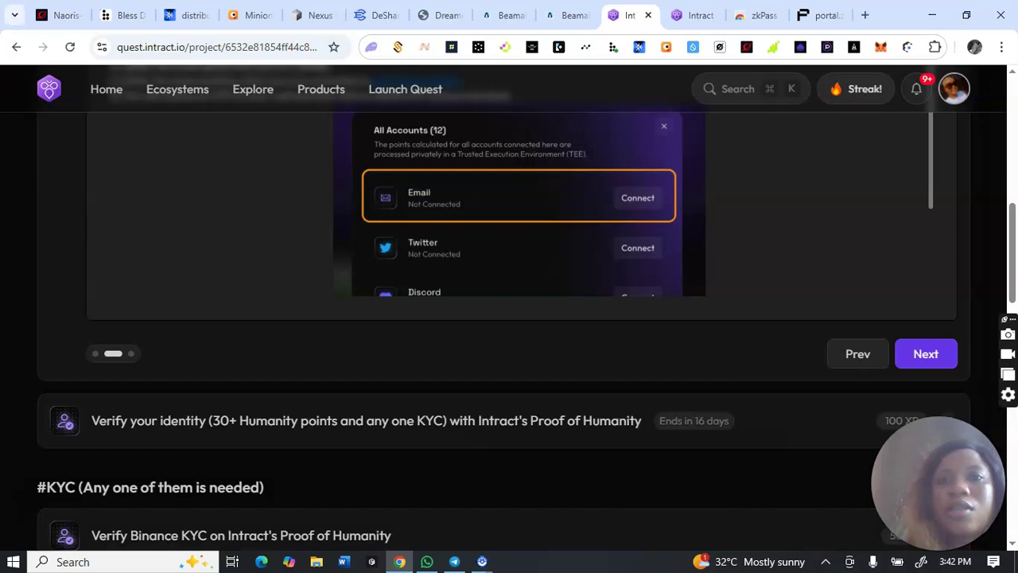
Open the full account list on the Persona Proof of Humanity page and connect the Email account.
key(ctrl+Tab)
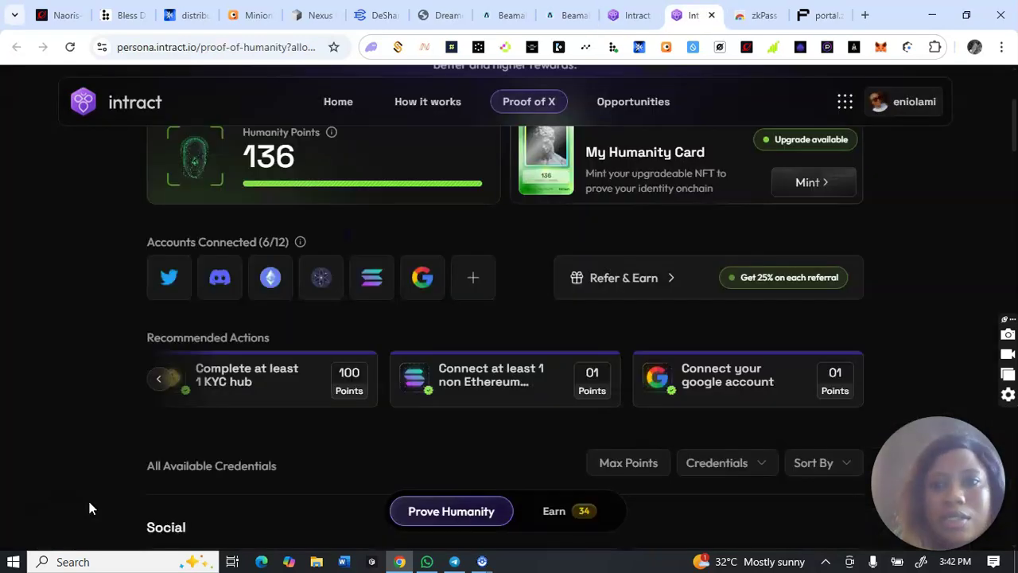
scroll(879, 313, up, 2)
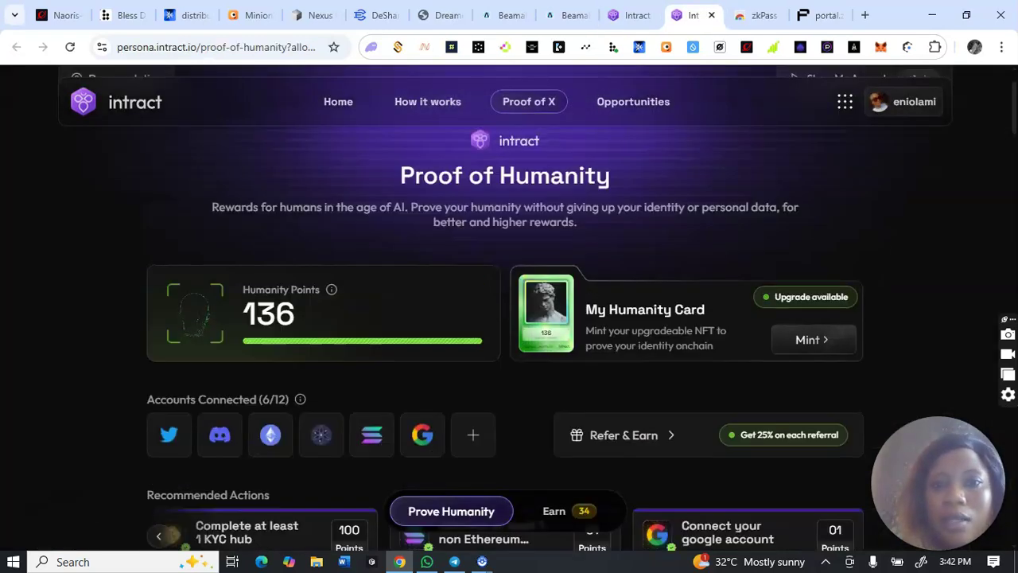
scroll(510, 318, down, 2)
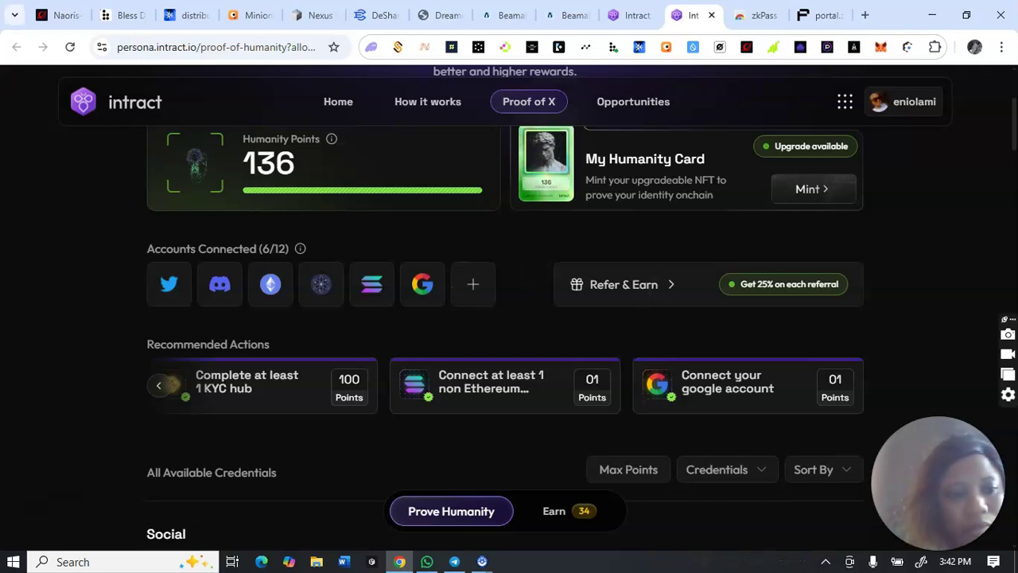
click(472, 284)
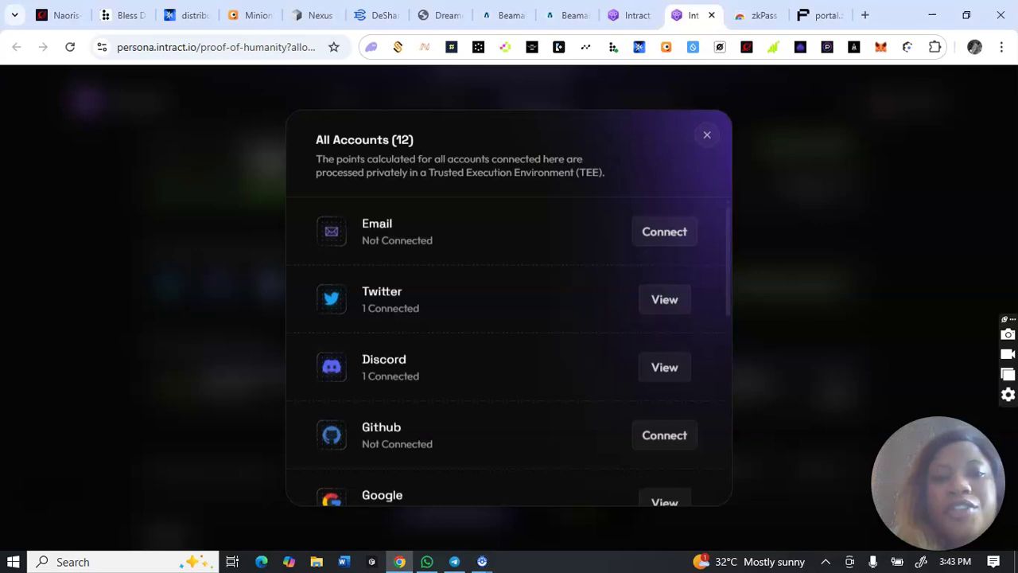
scroll(76, 503, down, 1)
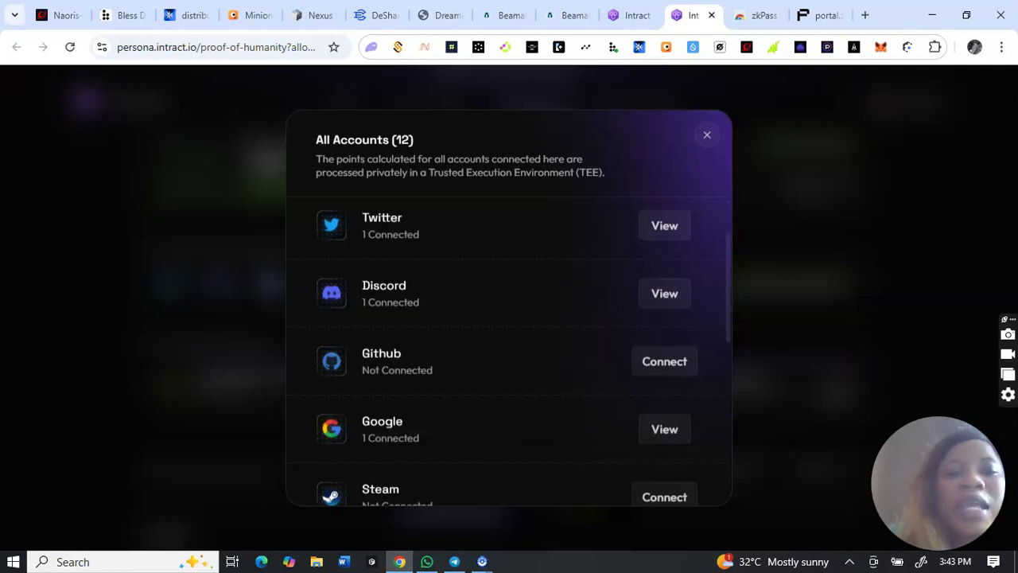
scroll(76, 503, up, 1)
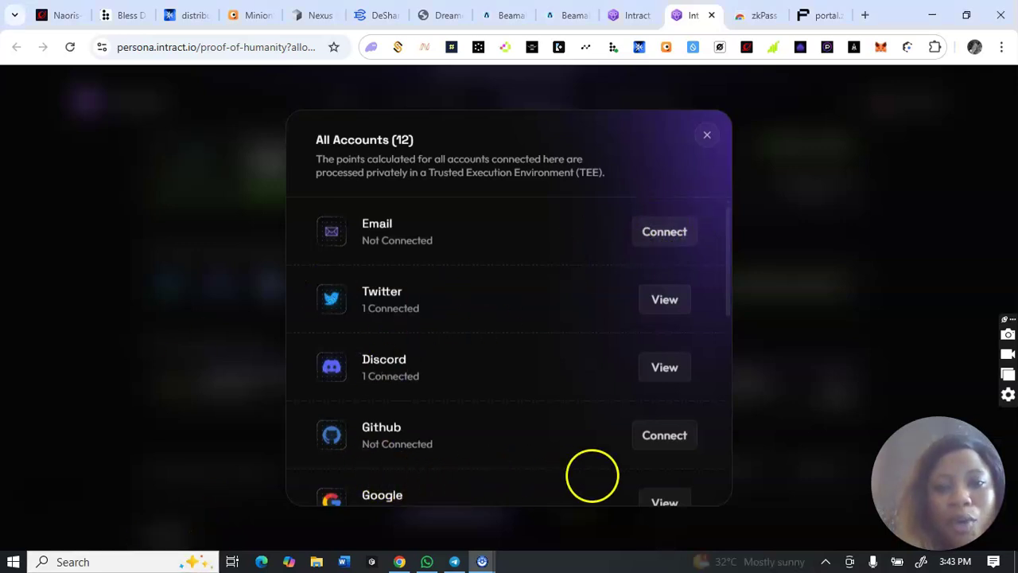
click(664, 229)
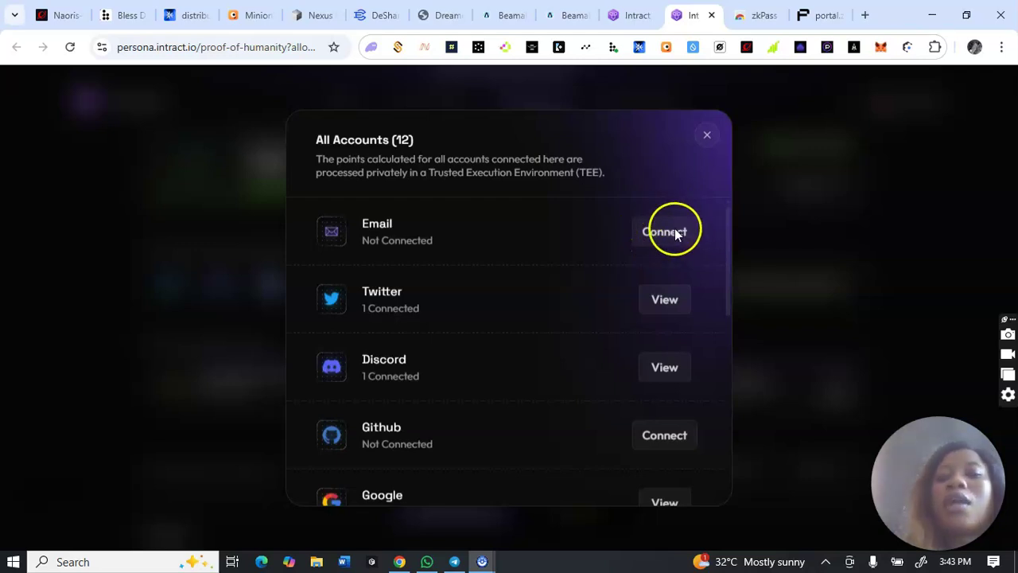
click(678, 233)
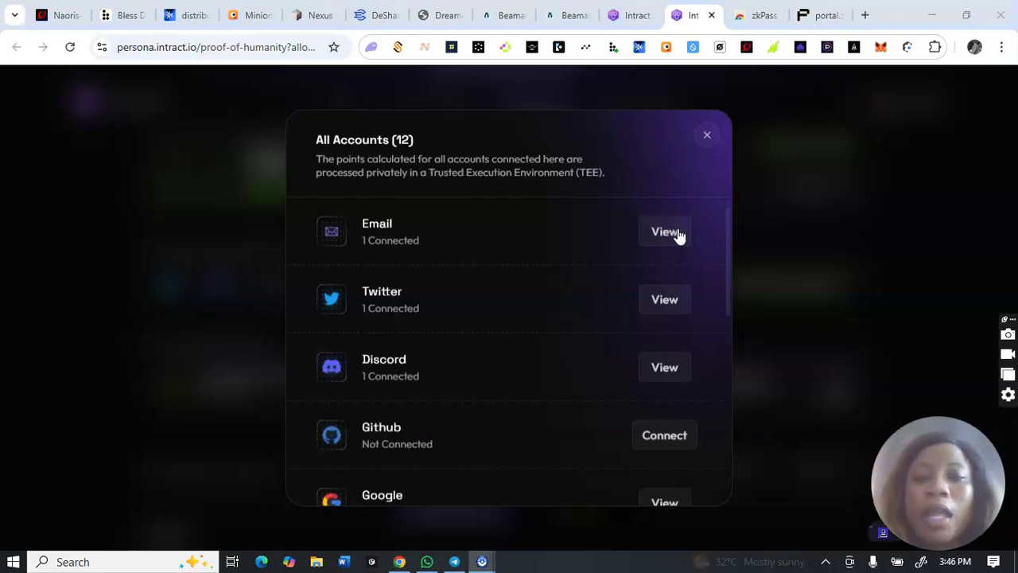
click(643, 229)
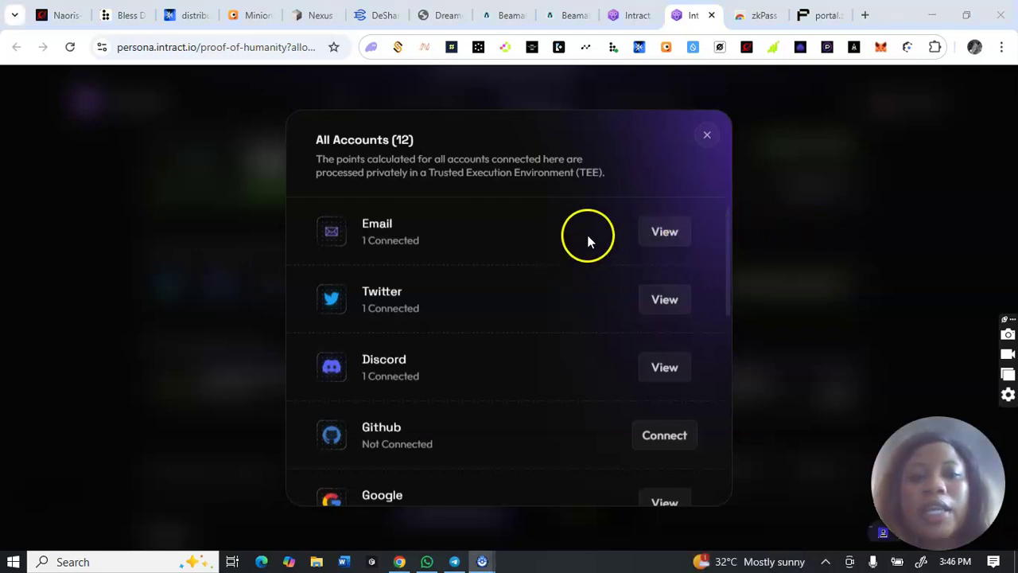
Advance the Connect your Blockmesh email task to its final page on the quest site and try to verify it.
click(633, 15)
click(919, 346)
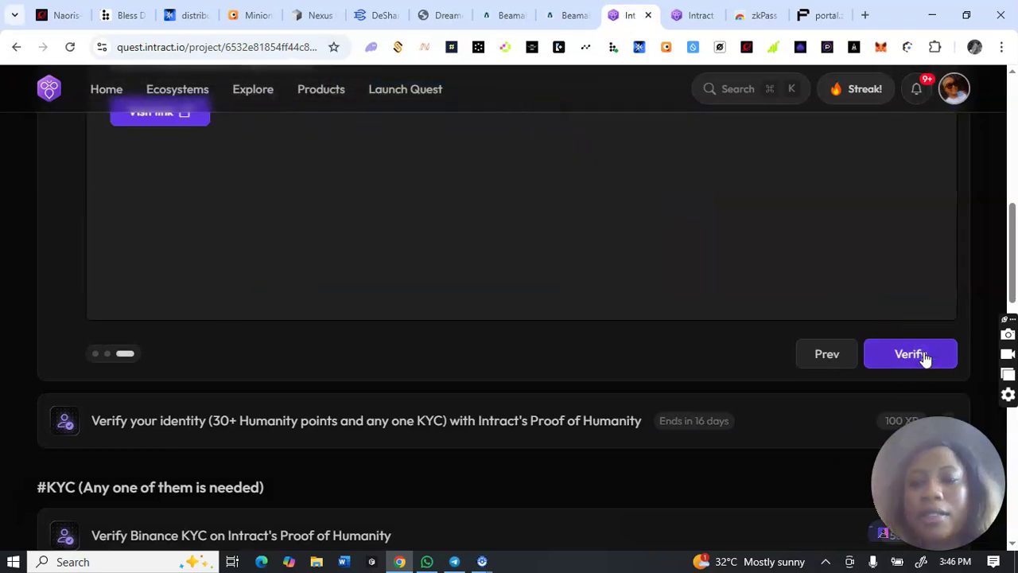
click(925, 358)
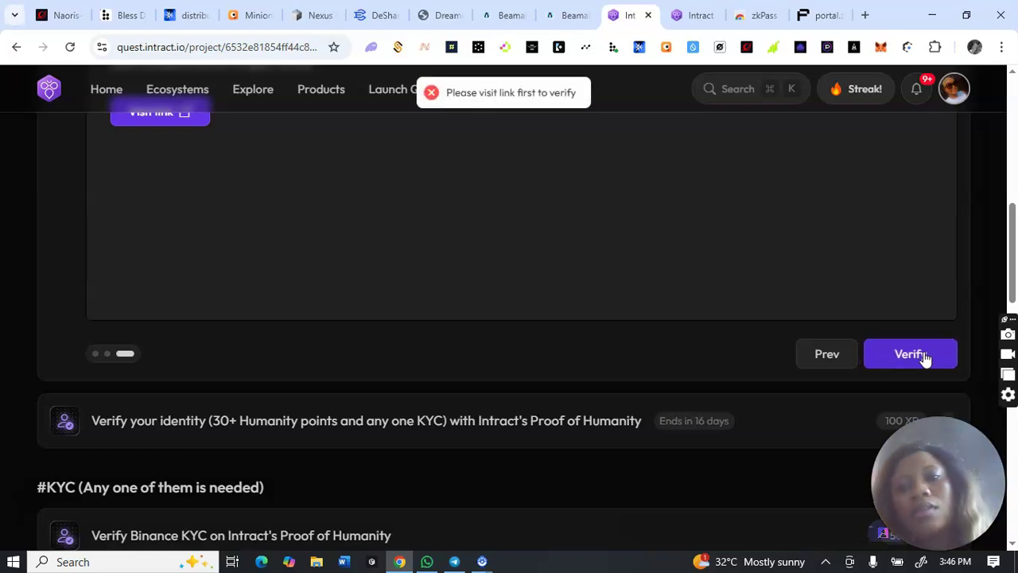
Visit the email task's Proof of Humanity link and return to the Blockmesh quest page.
scroll(84, 398, up, 2)
scroll(616, 357, down, 1)
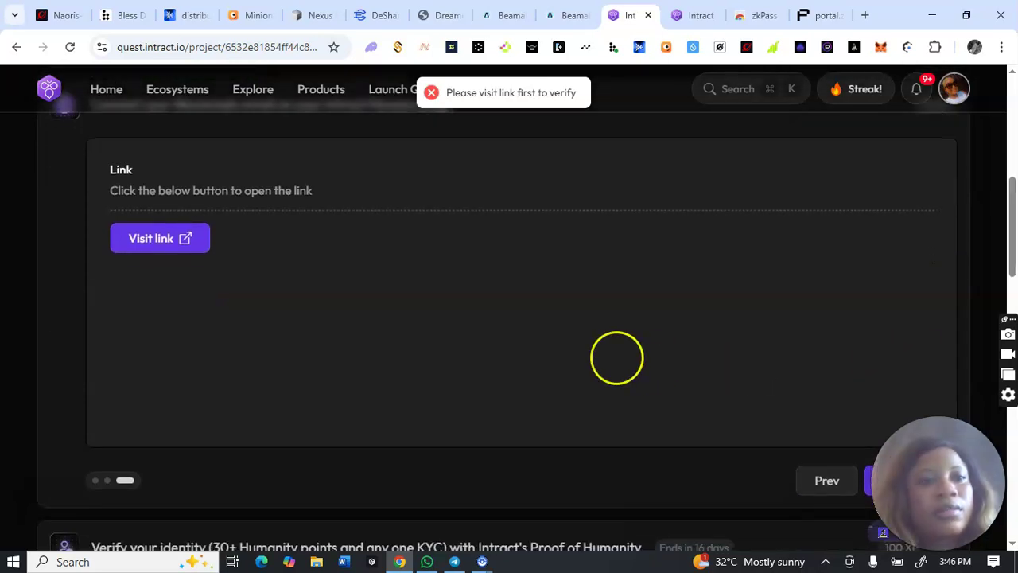
scroll(616, 357, up, 1)
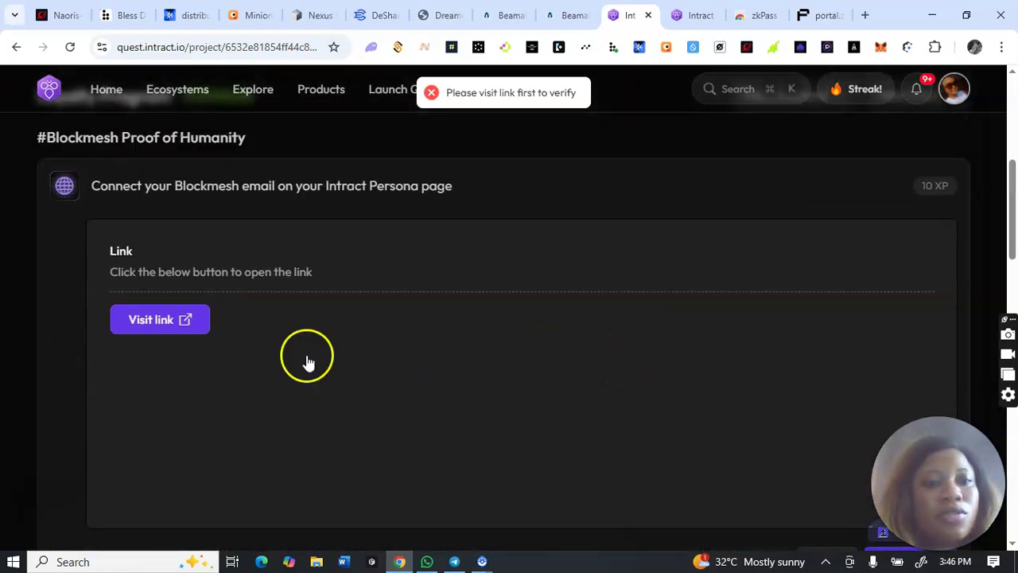
click(183, 320)
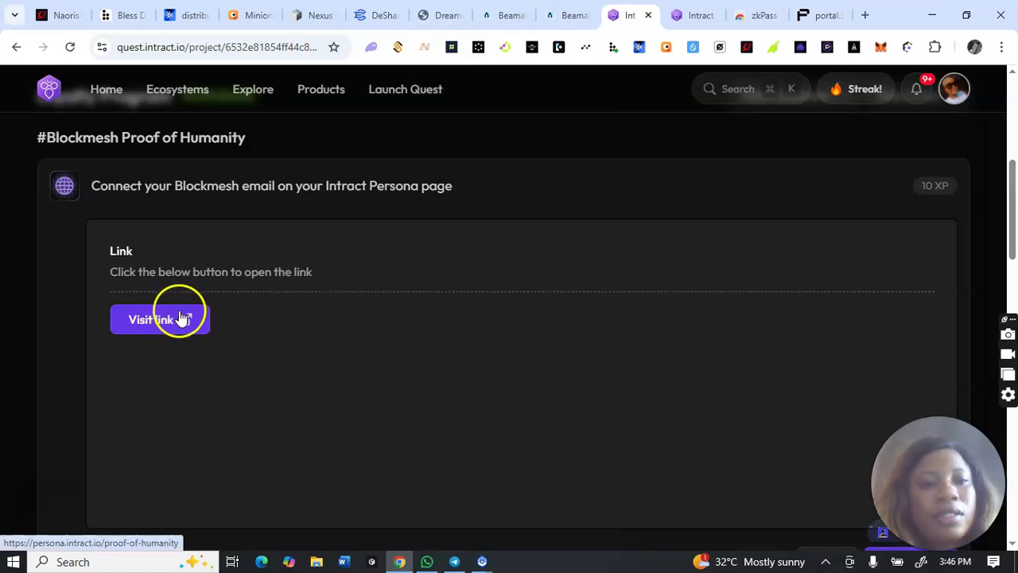
click(180, 319)
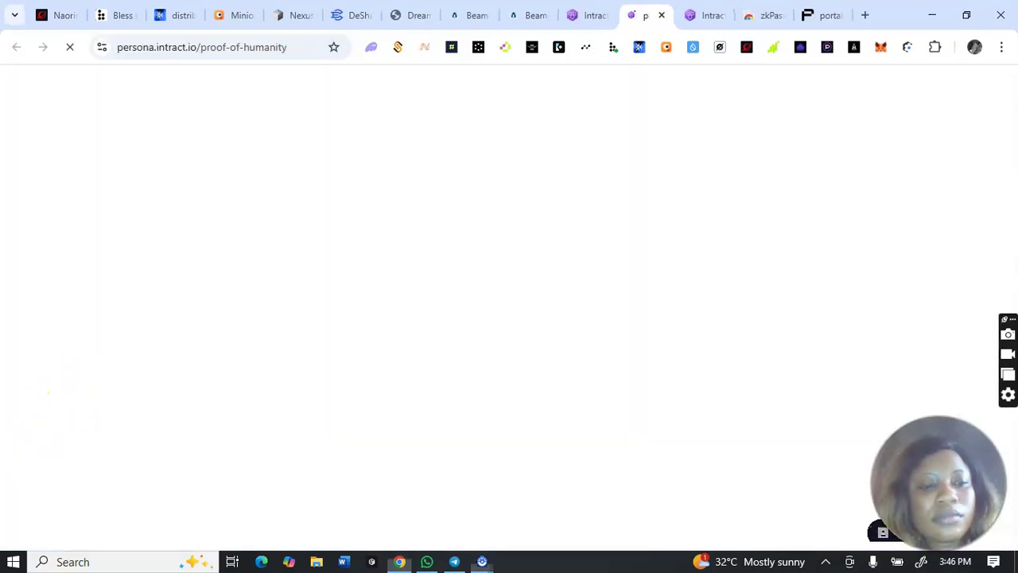
key(ctrl+shift+Tab)
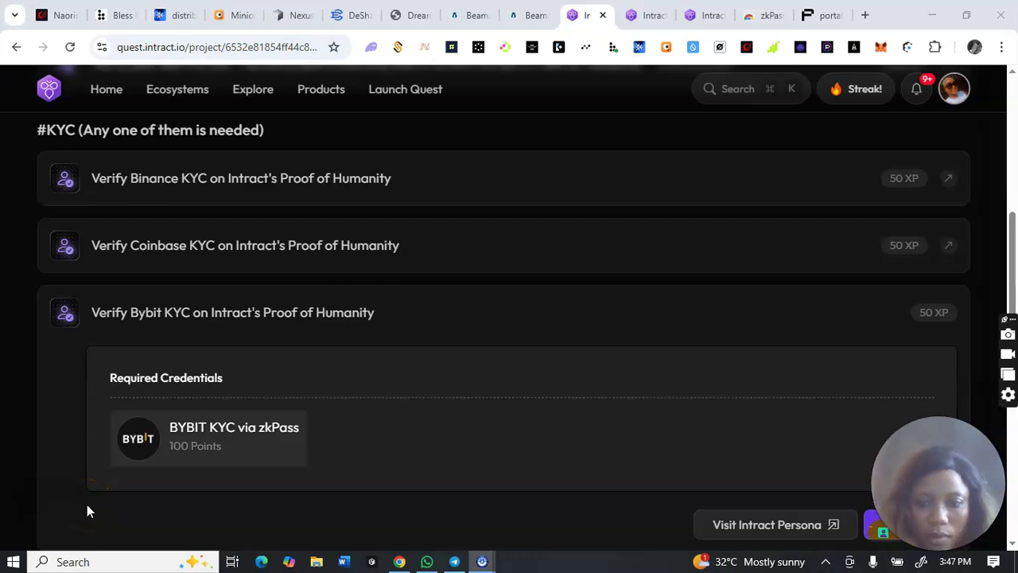
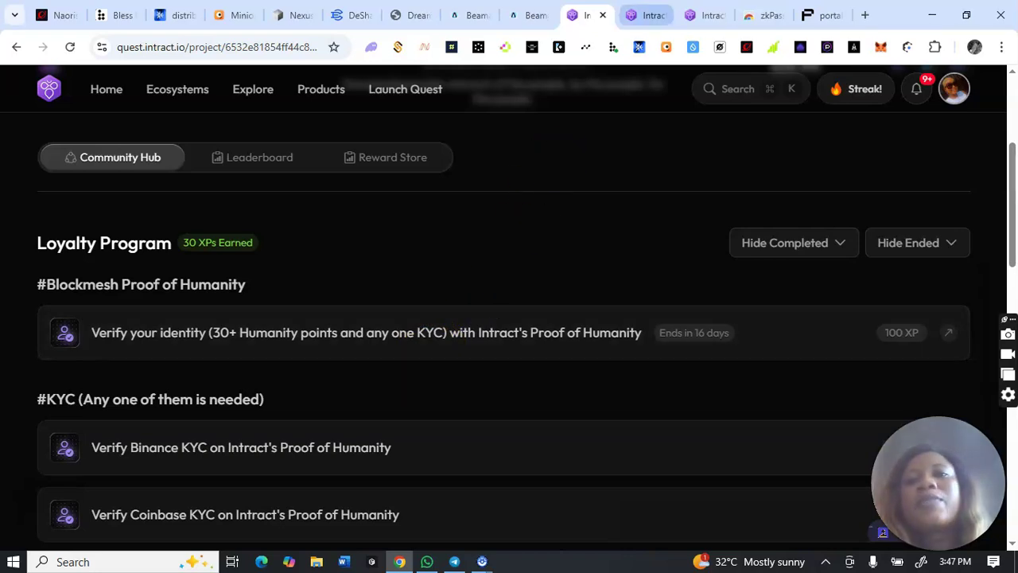
Examine the connected accounts, recommended actions and Social credentials on the Proof of Humanity page.
click(645, 15)
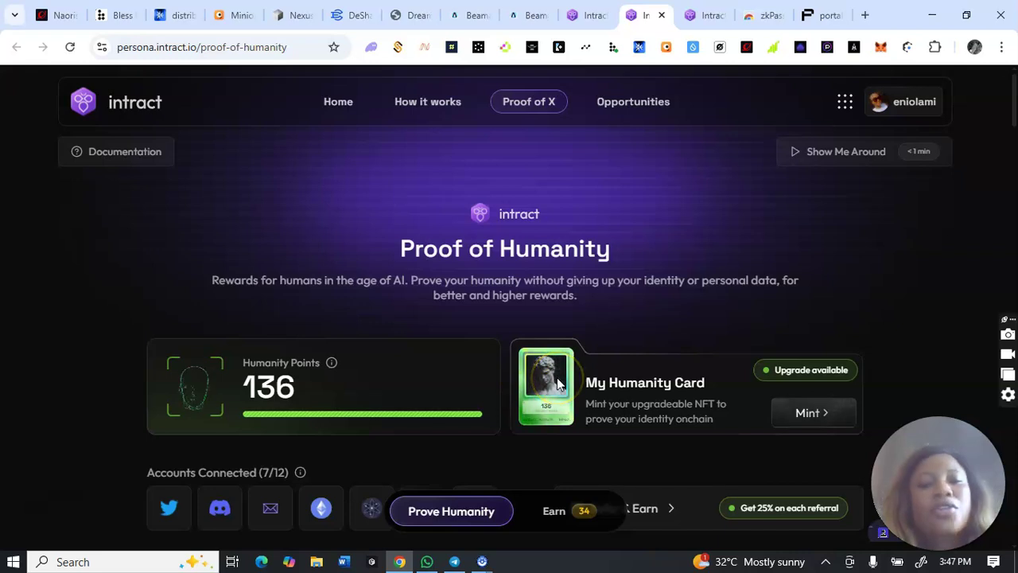
scroll(511, 313, down, 2)
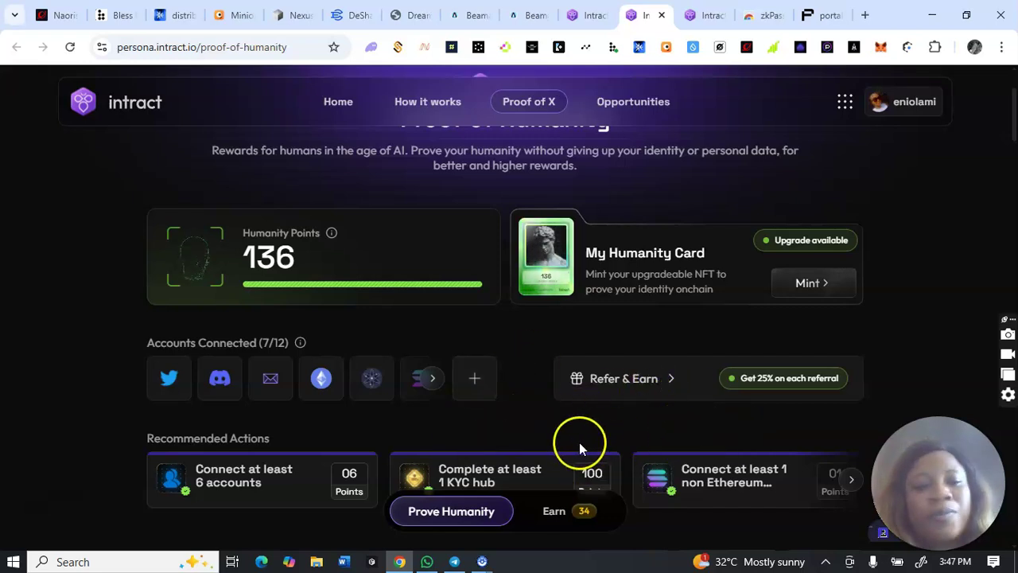
scroll(357, 453, down, 2)
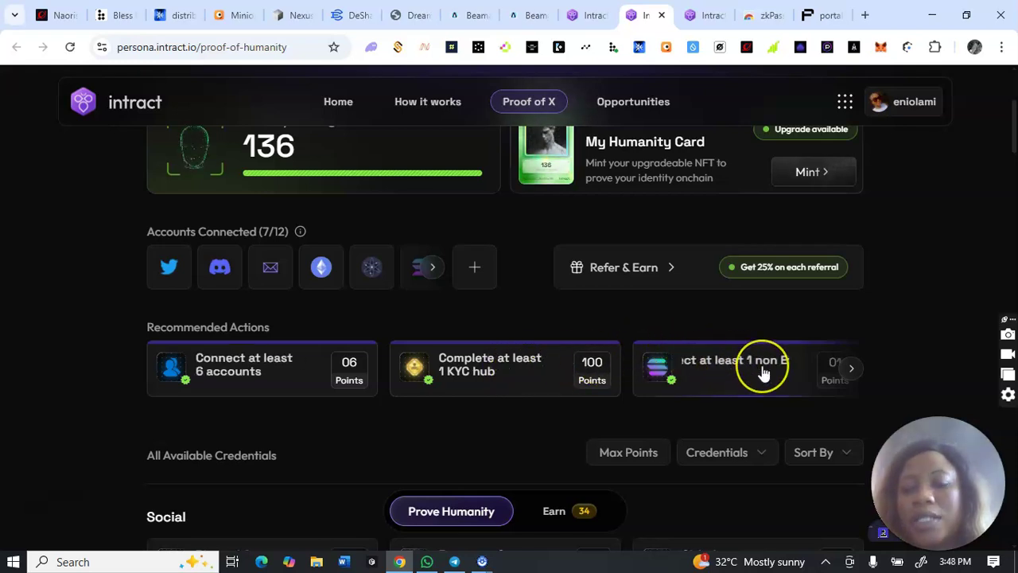
scroll(762, 371, down, 2)
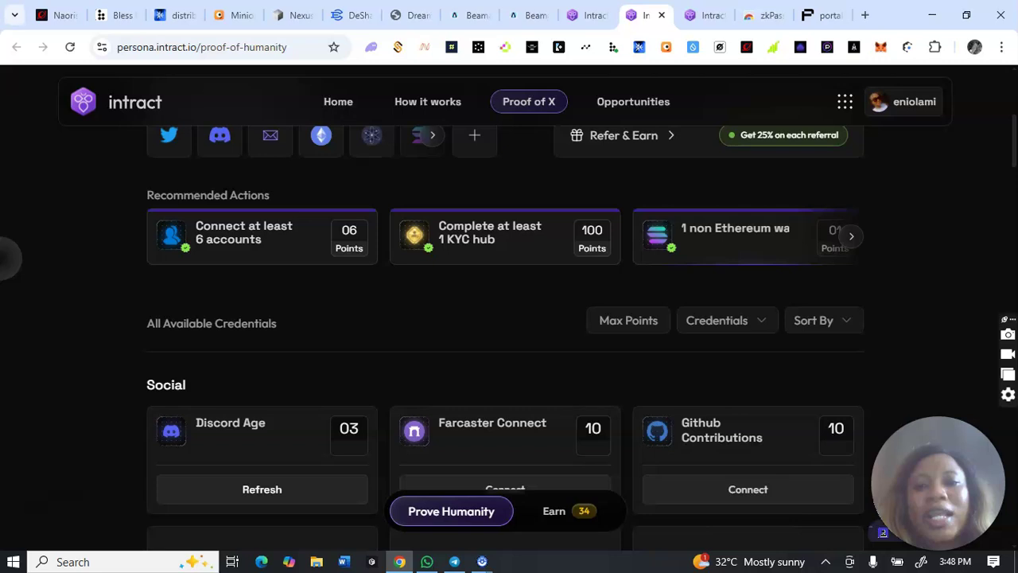
scroll(505, 318, down, 3)
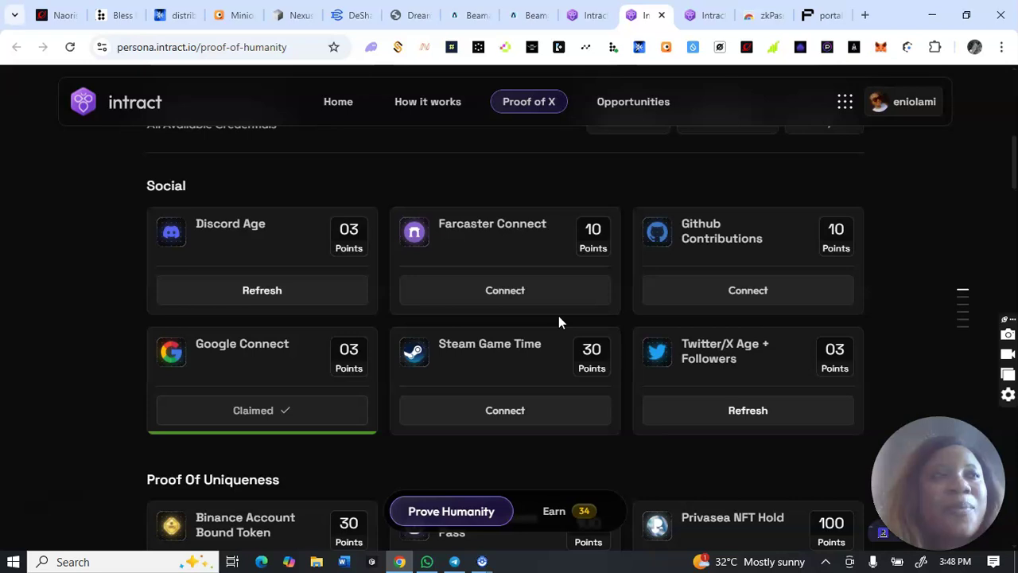
Start the Verify your identity task, continue to its external Persona link, and verify the task on the quest page.
click(578, 18)
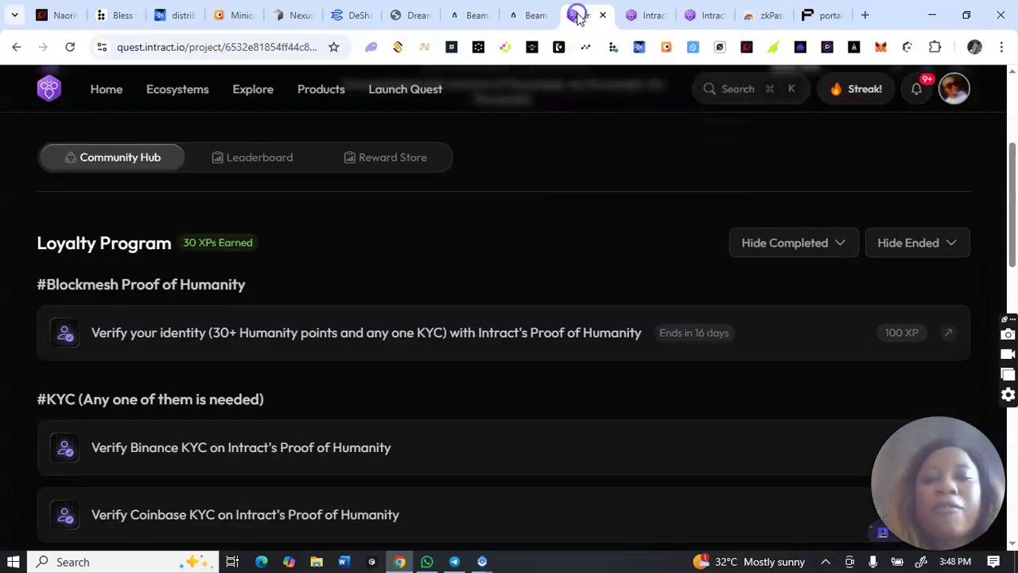
click(951, 333)
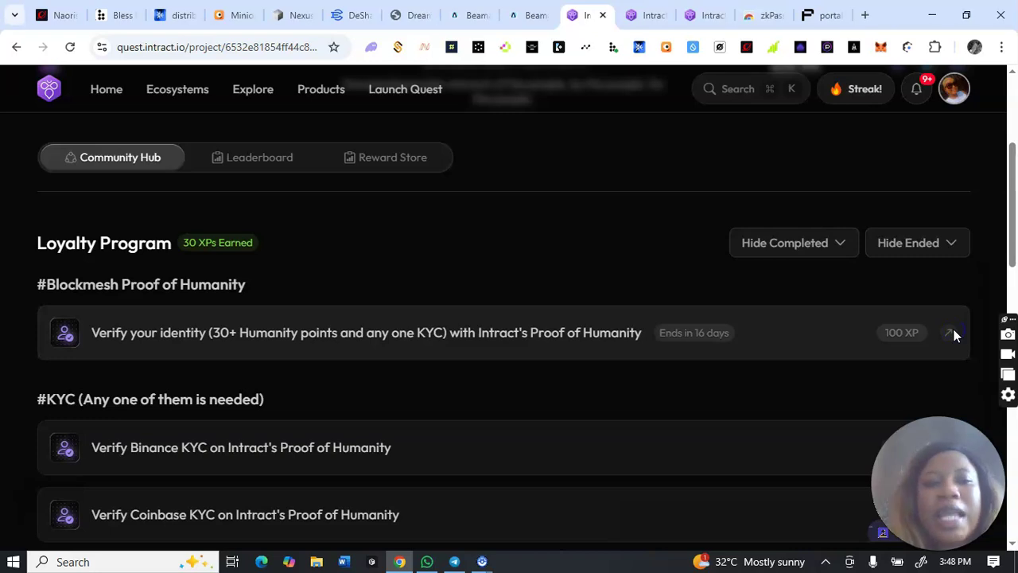
click(945, 333)
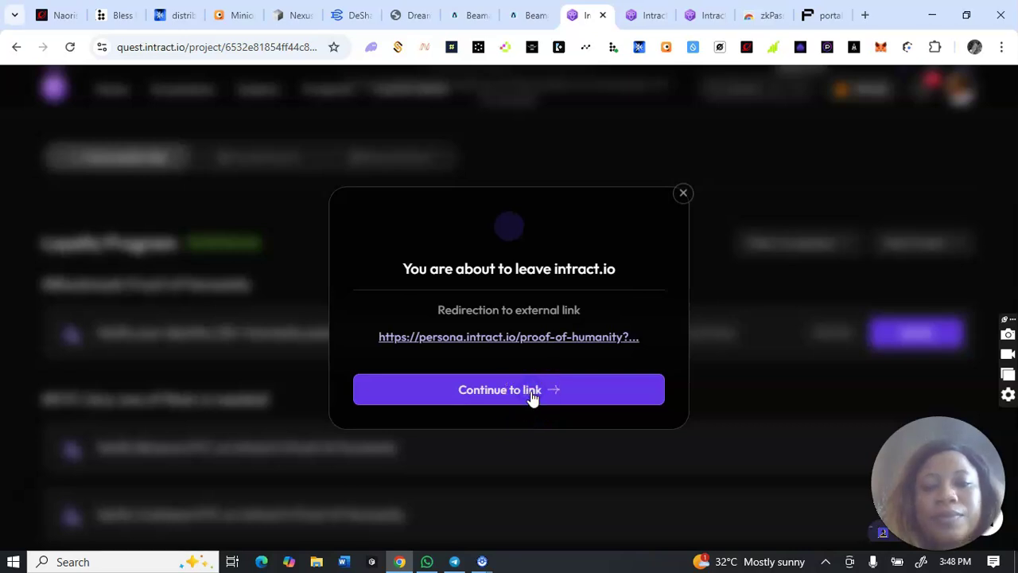
click(556, 373)
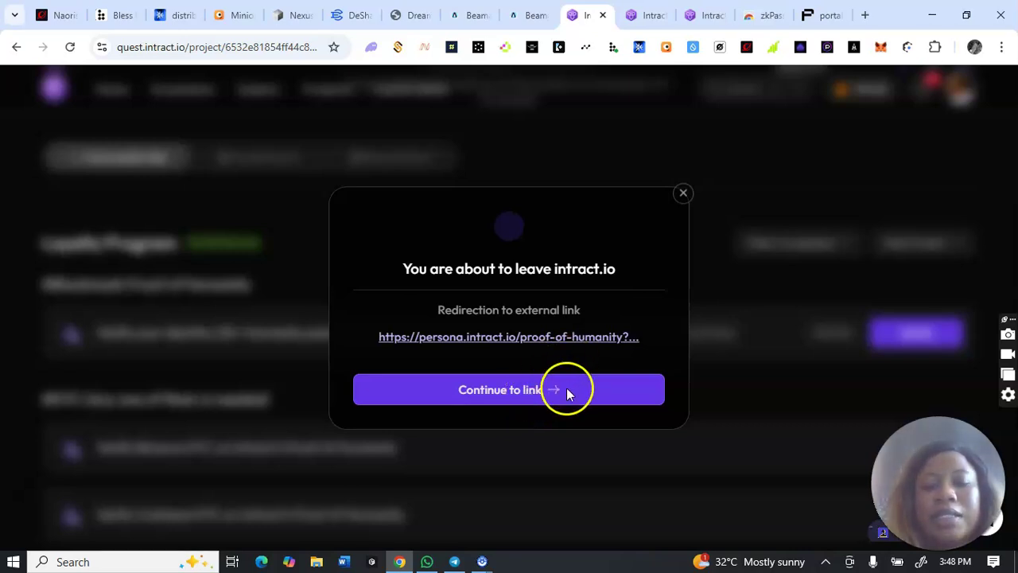
click(549, 16)
click(814, 195)
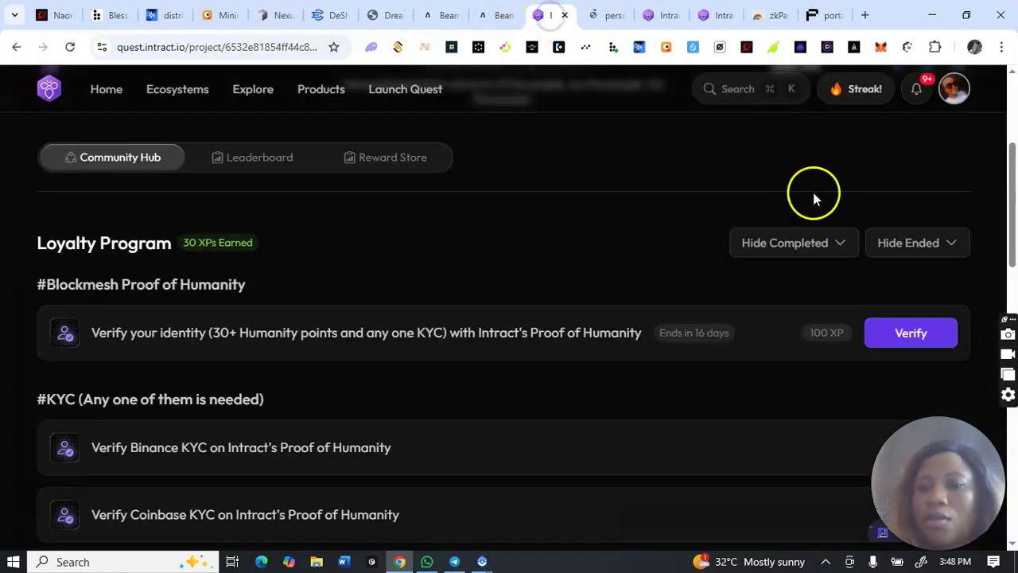
click(910, 334)
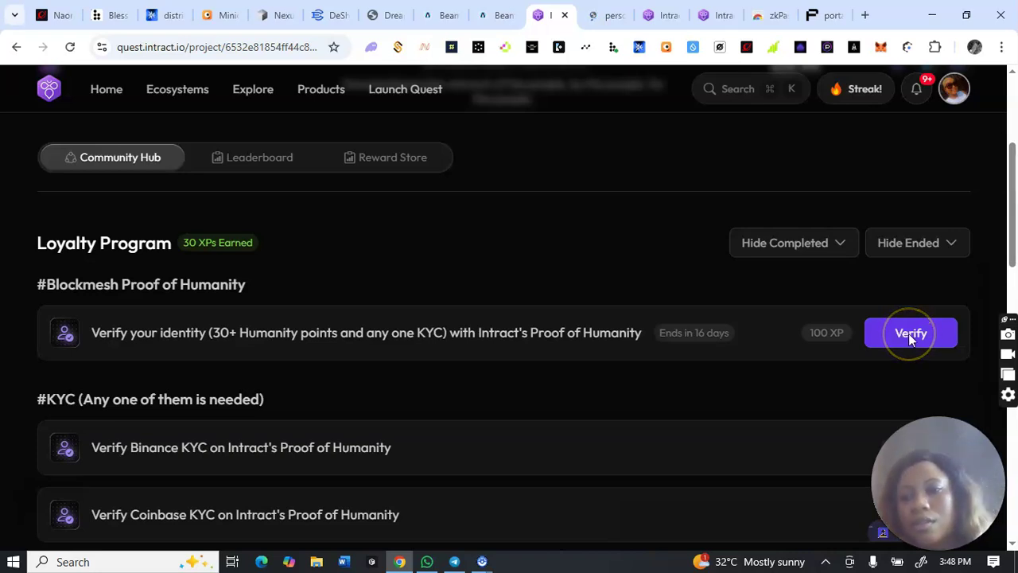
Verify the identity task requiring 30+ Humanity points and any one KYC on the Blockmesh quest page.
click(813, 407)
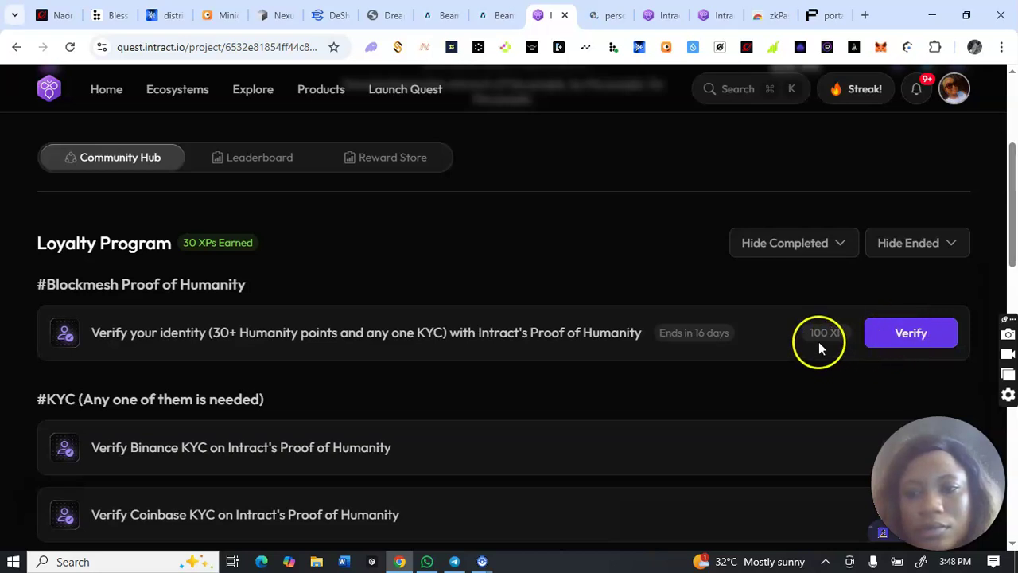
click(915, 336)
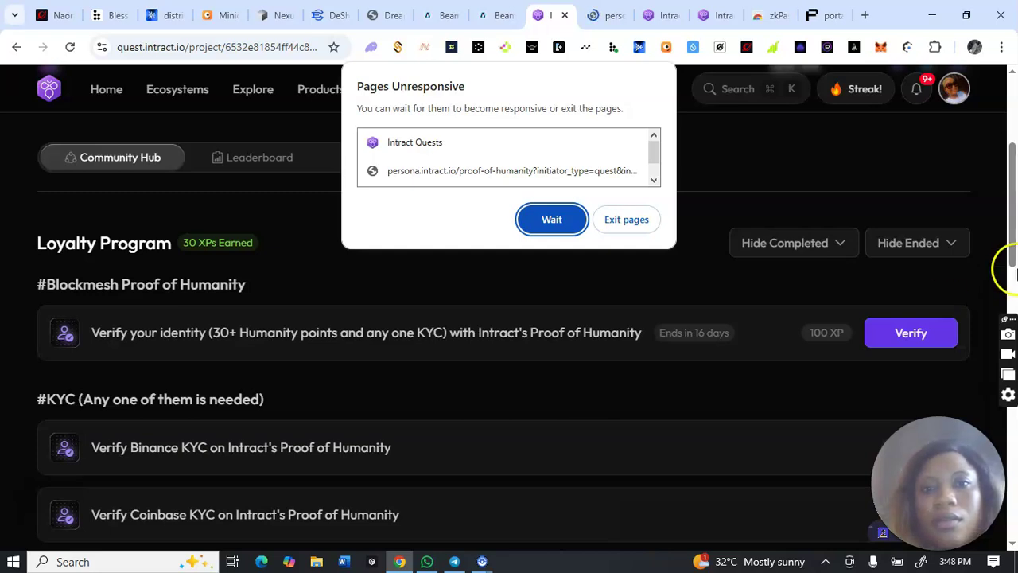
click(896, 176)
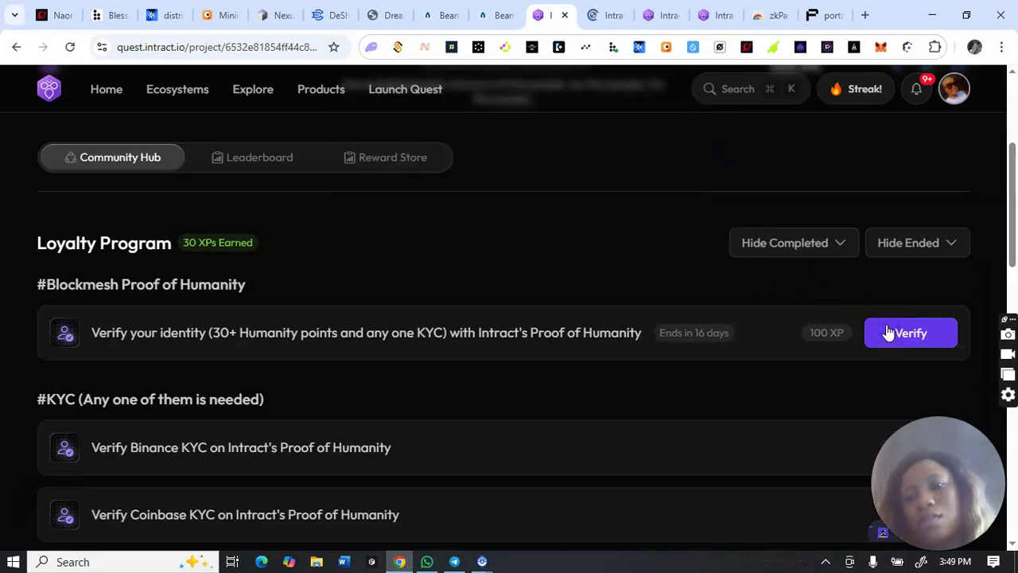
scroll(889, 333, down, 1)
click(901, 223)
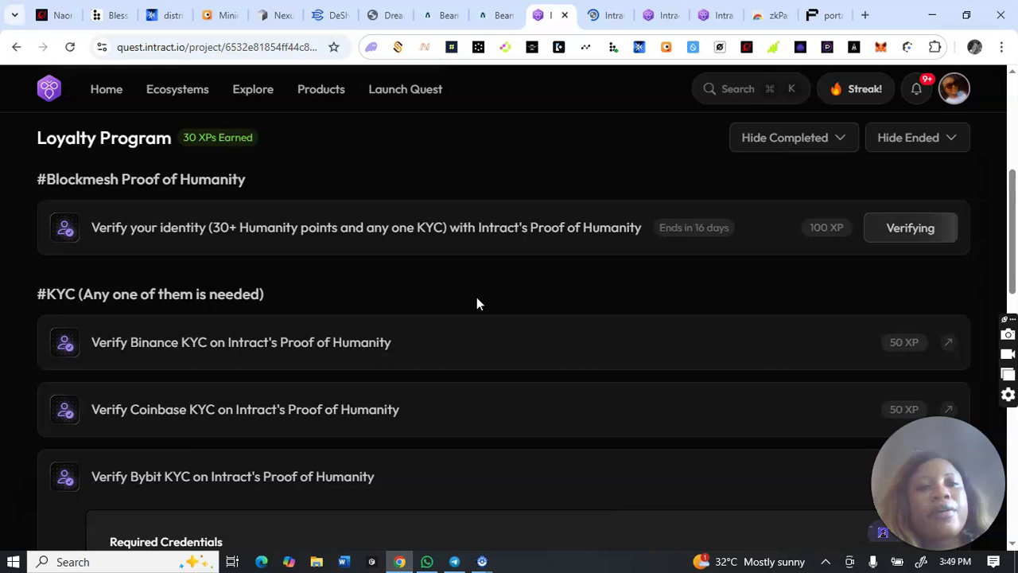
scroll(476, 303, down, 1)
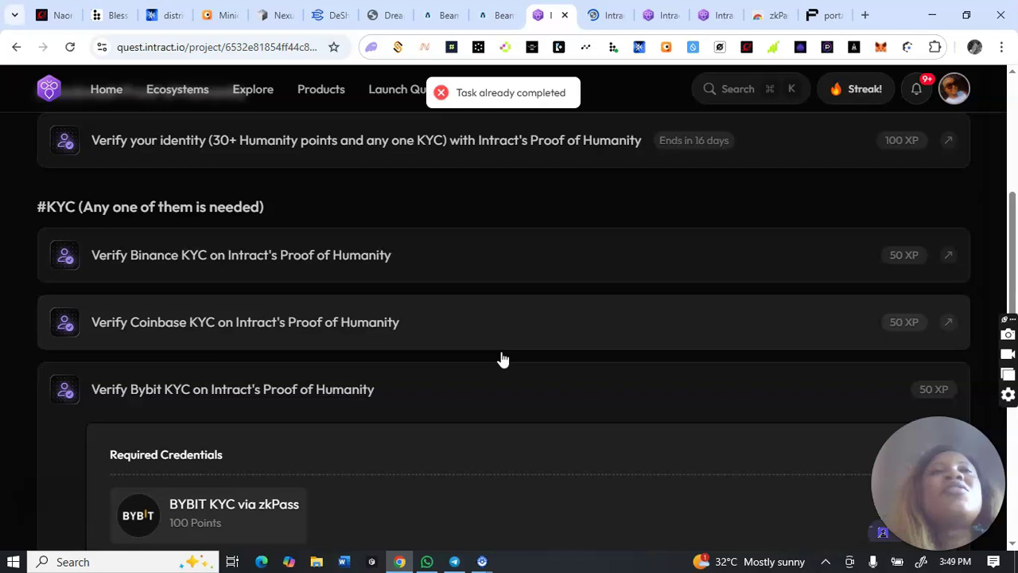
Show the zkPass TransGate extension's store page and request a MetaMask wallet connection on the zkPass portal.
click(770, 17)
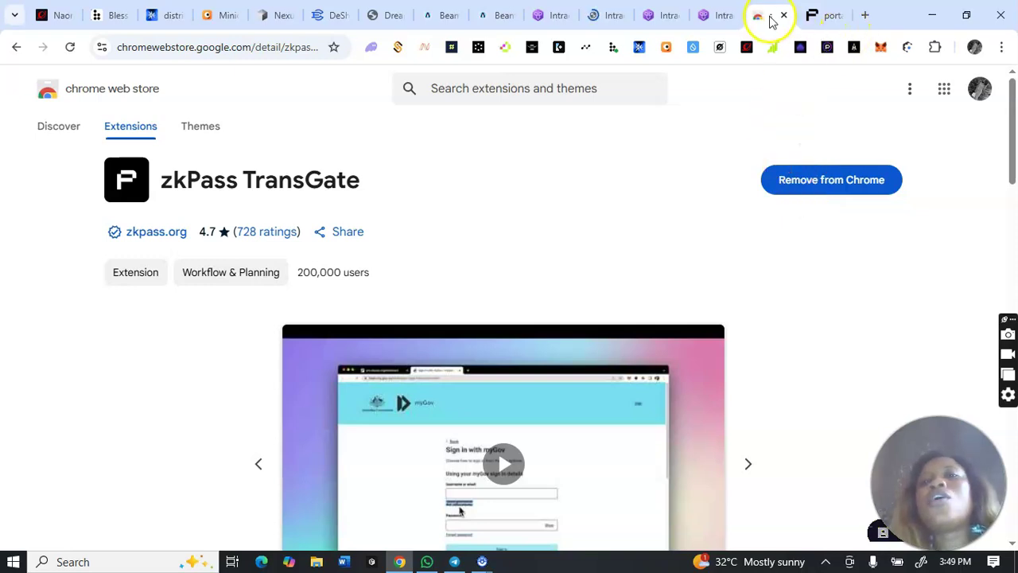
click(815, 19)
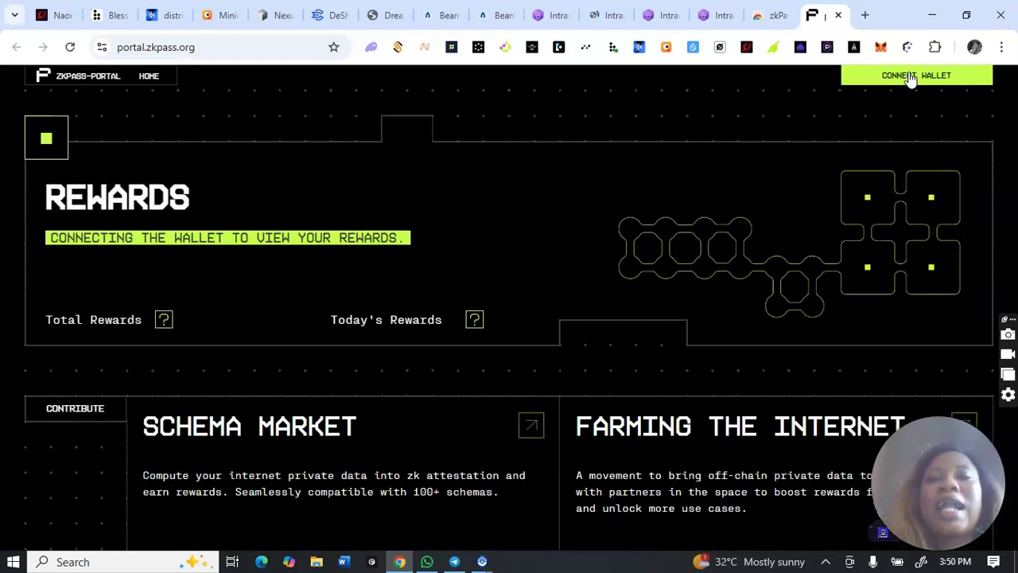
click(919, 75)
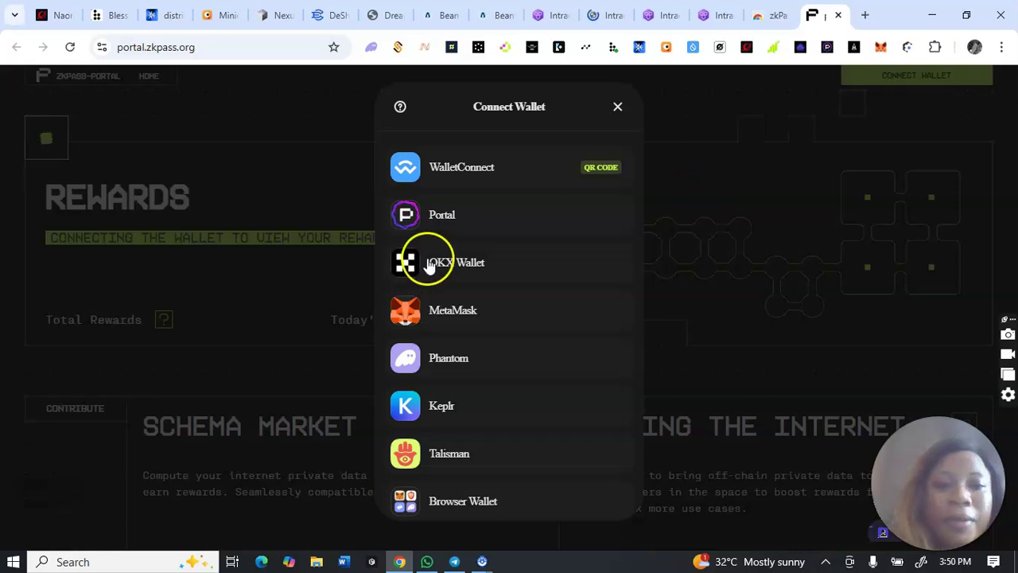
click(422, 321)
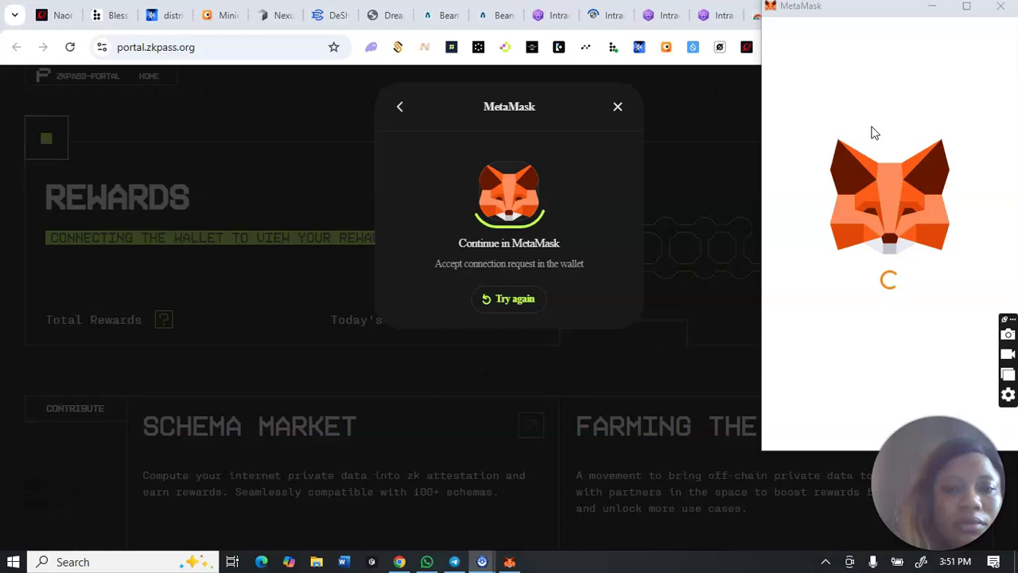
click(475, 404)
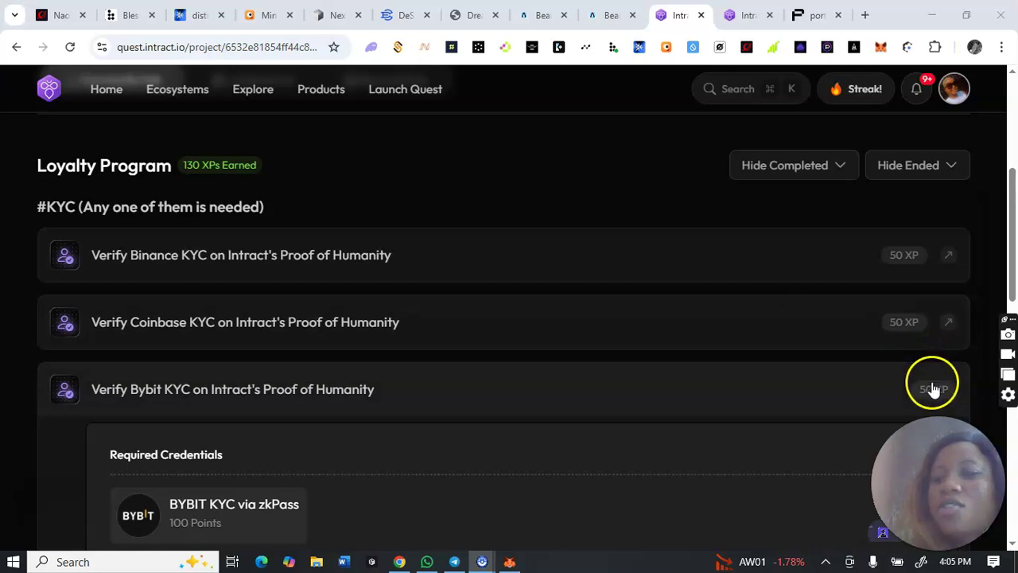
Review the Bybit KYC task's required credential on the quest page and open its Intract Persona page.
click(126, 501)
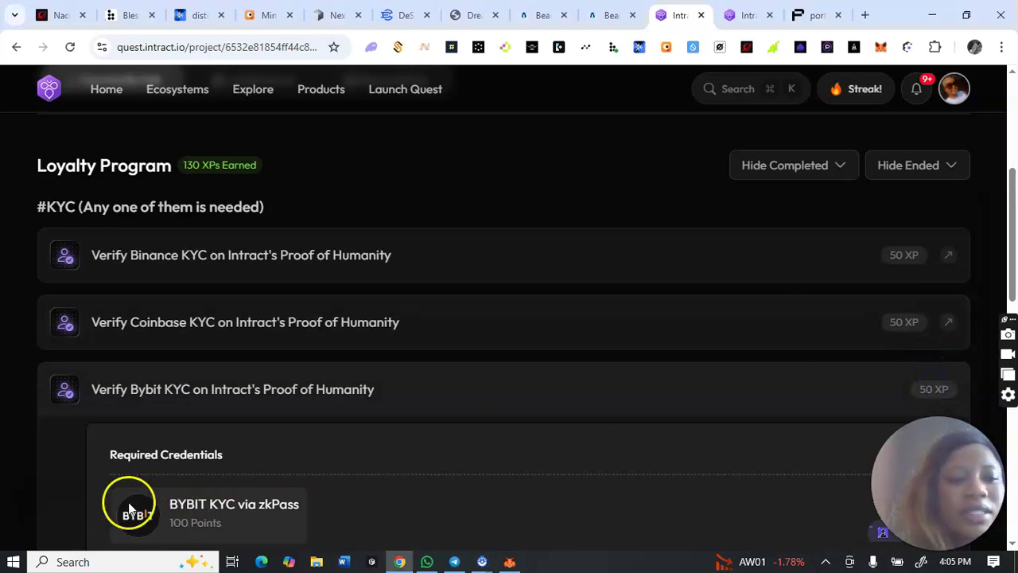
scroll(509, 318, down, 3)
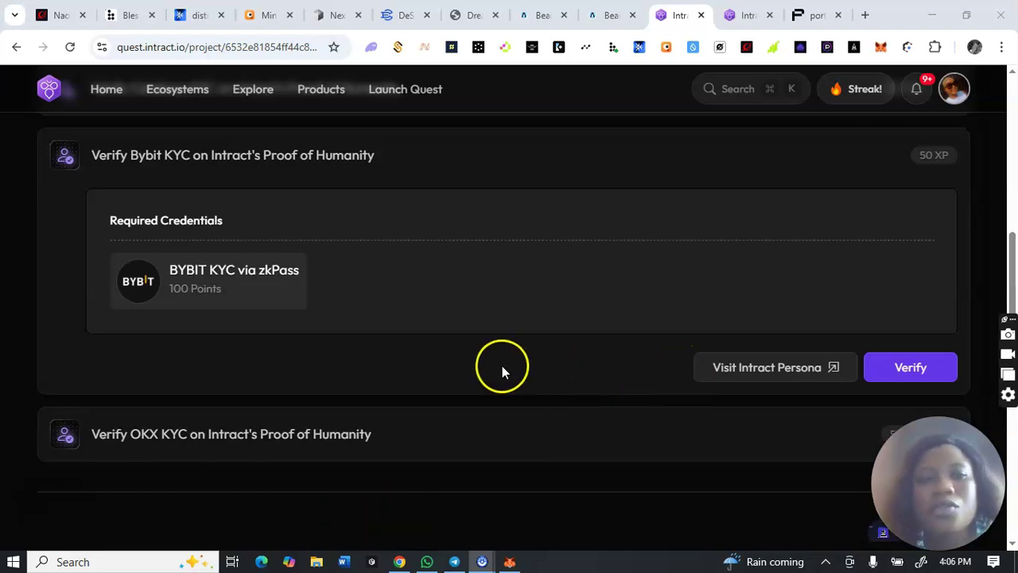
click(756, 368)
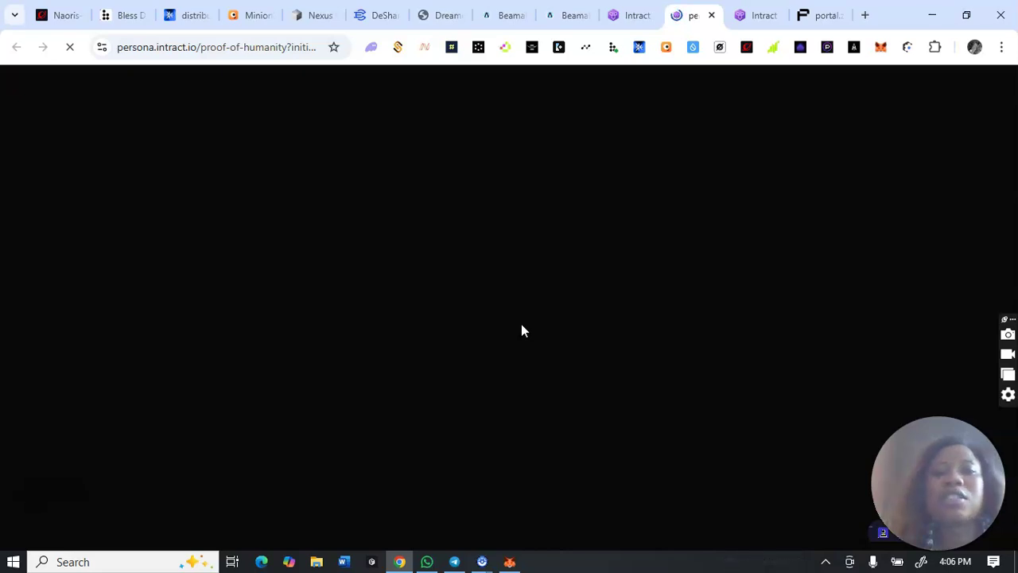
click(635, 11)
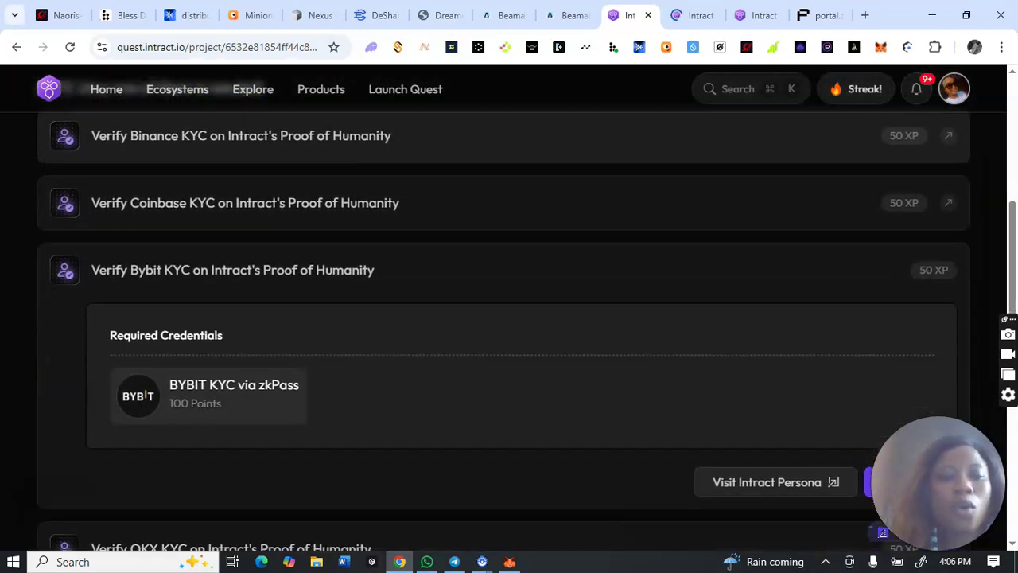
click(691, 15)
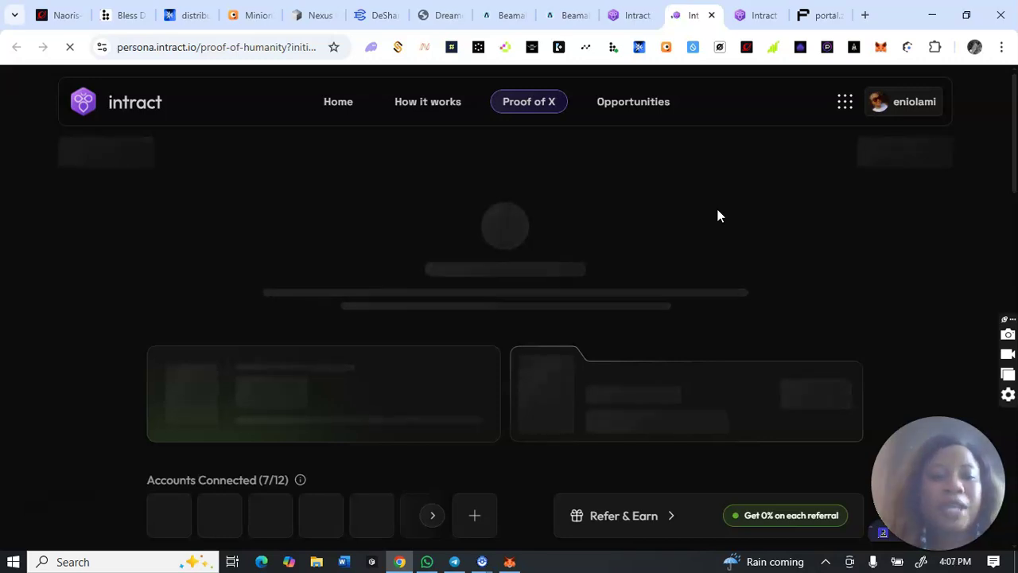
Start connecting the Bybit KYC (zkPass) credential under Proof of Uniqueness on the Proof of Humanity page.
scroll(718, 215, down, 5)
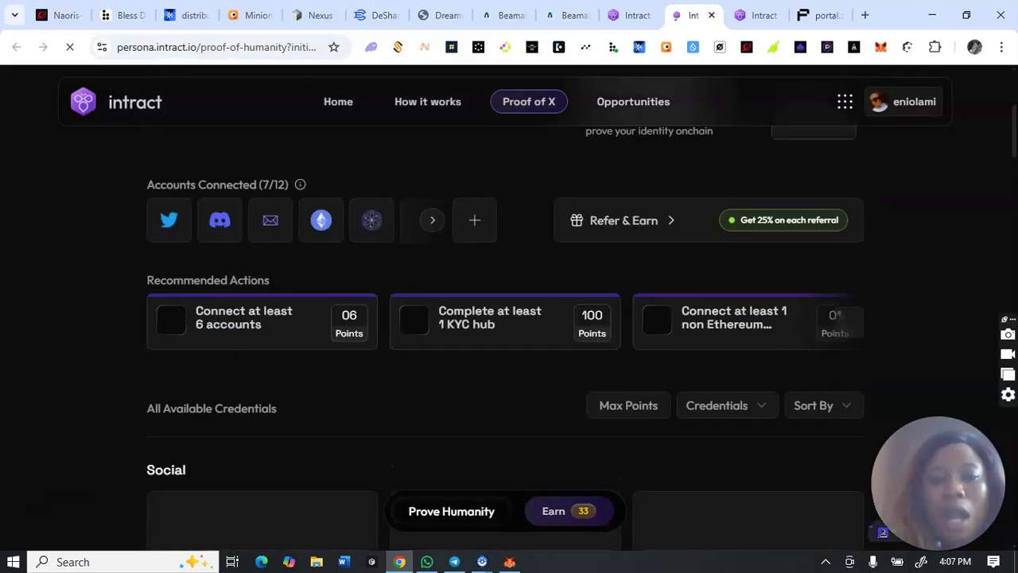
scroll(506, 318, down, 4)
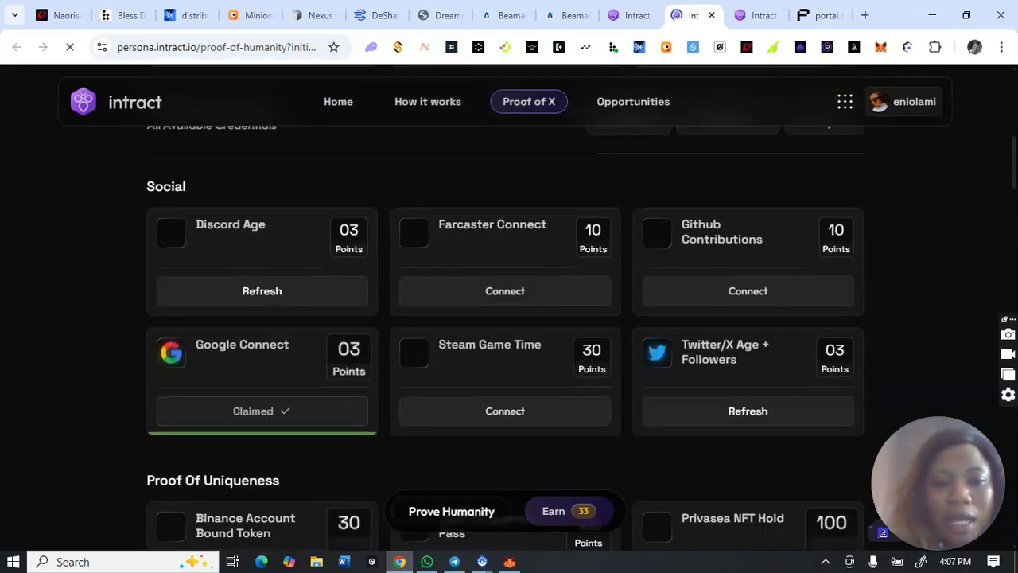
scroll(505, 318, down, 2)
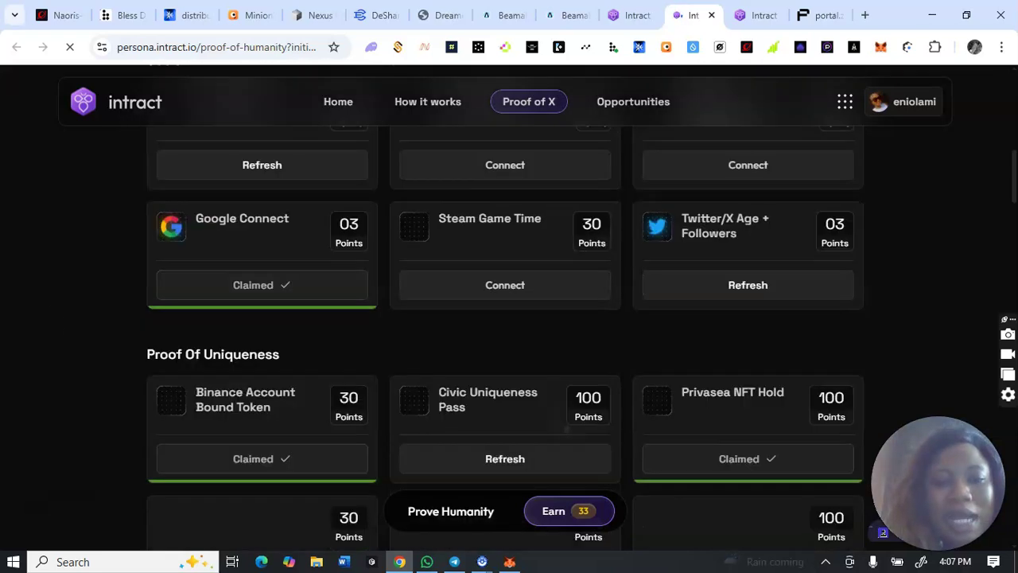
scroll(506, 318, down, 3)
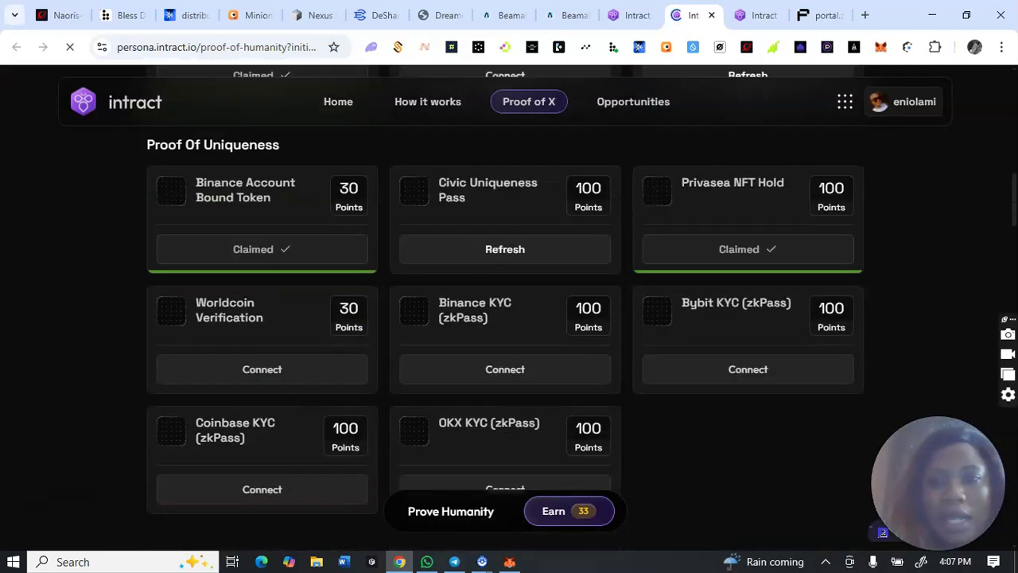
click(747, 359)
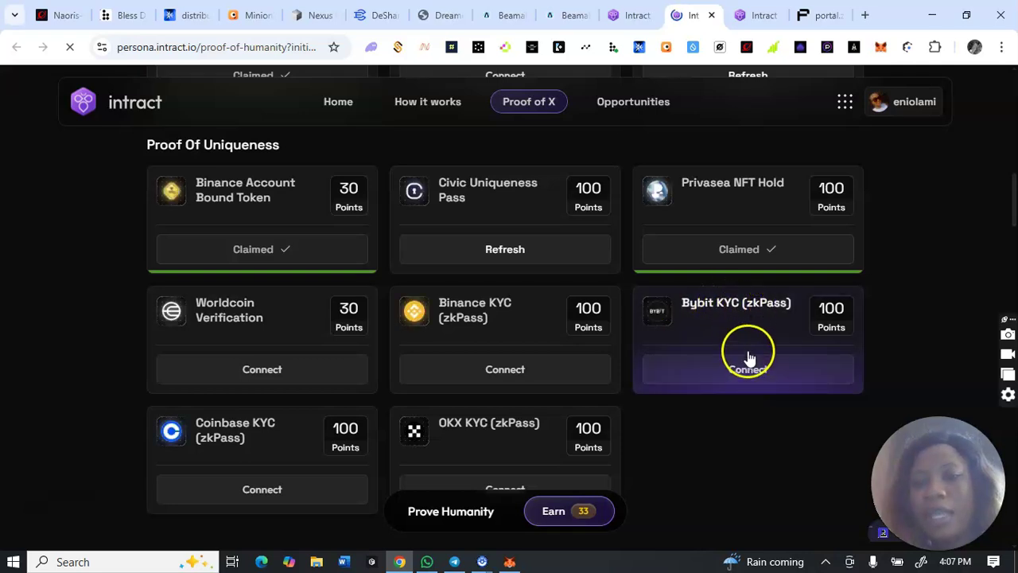
click(748, 370)
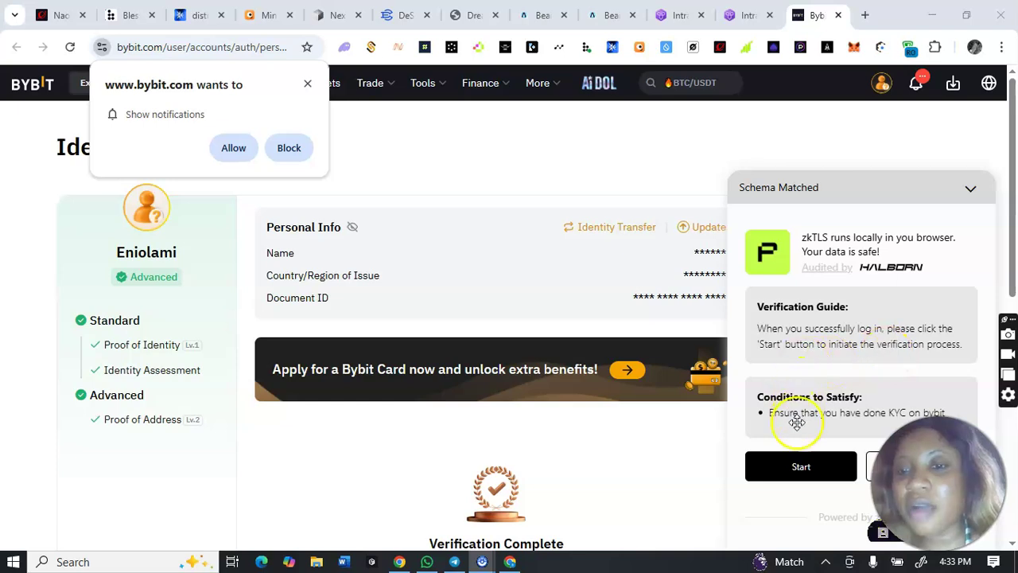
Start the zkPass KYC verification on Bybit's identity page and return to the Blockmesh quest page.
click(799, 464)
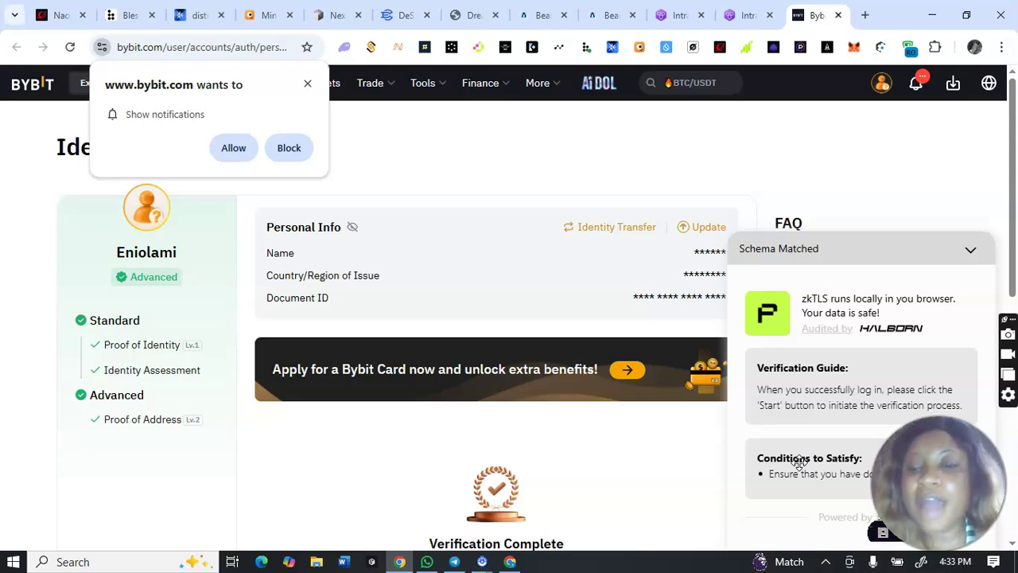
drag(799, 461, 807, 327)
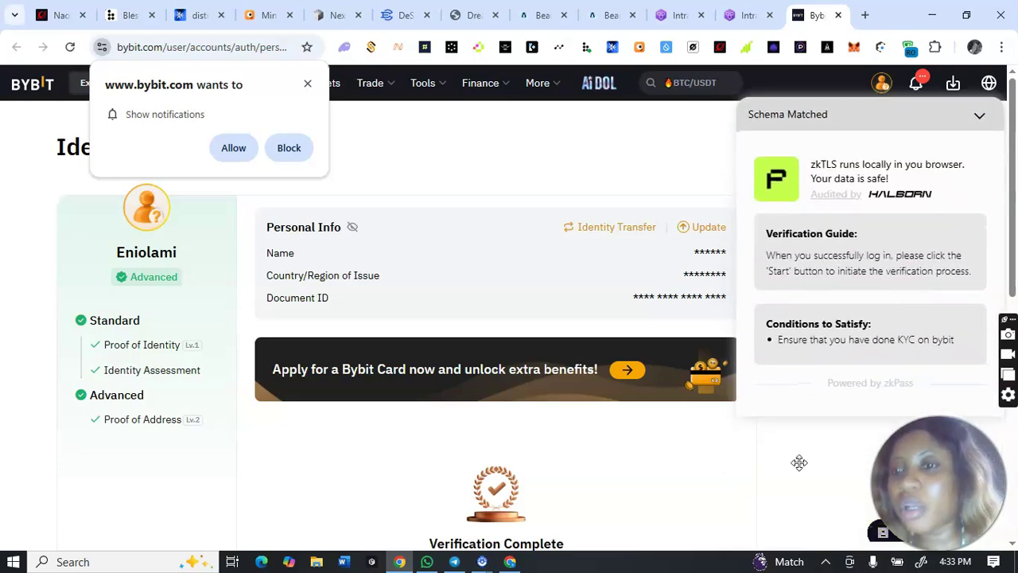
drag(799, 462, 784, 364)
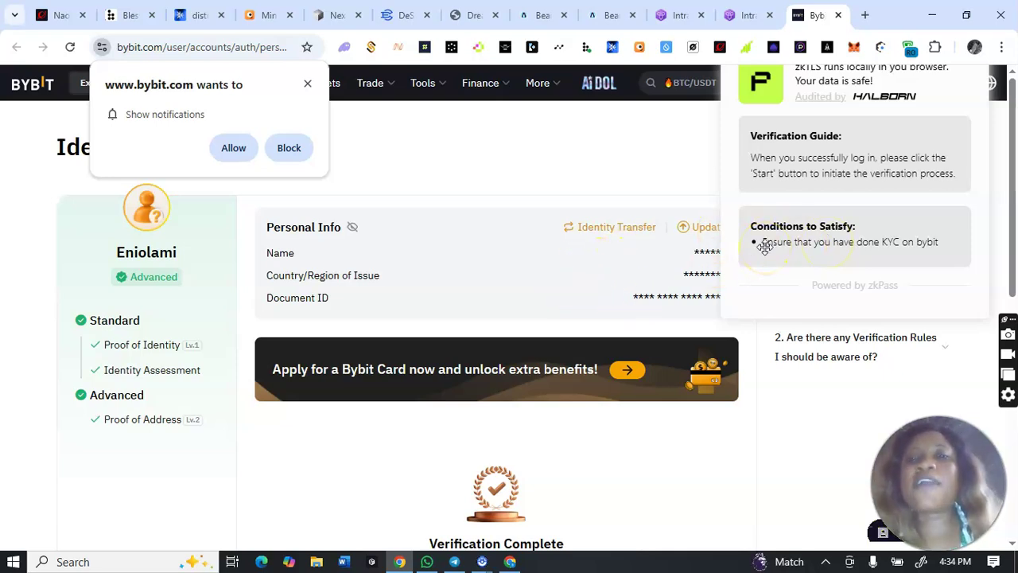
click(748, 16)
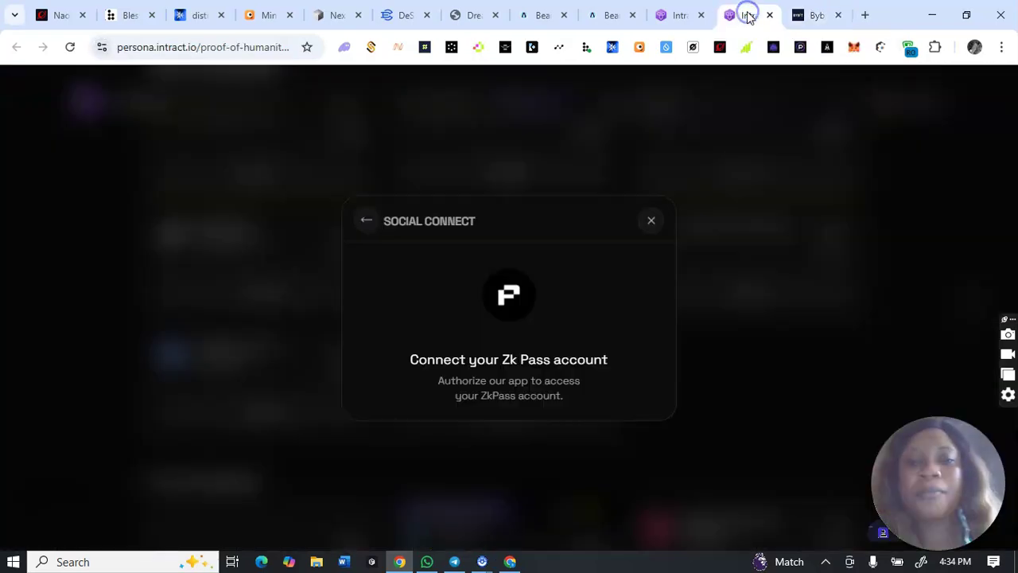
click(679, 16)
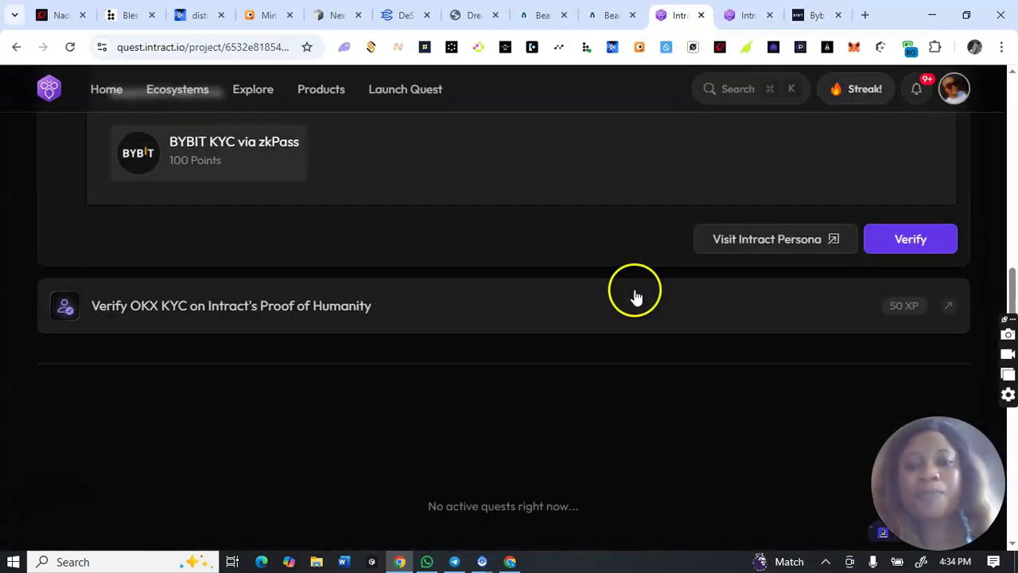